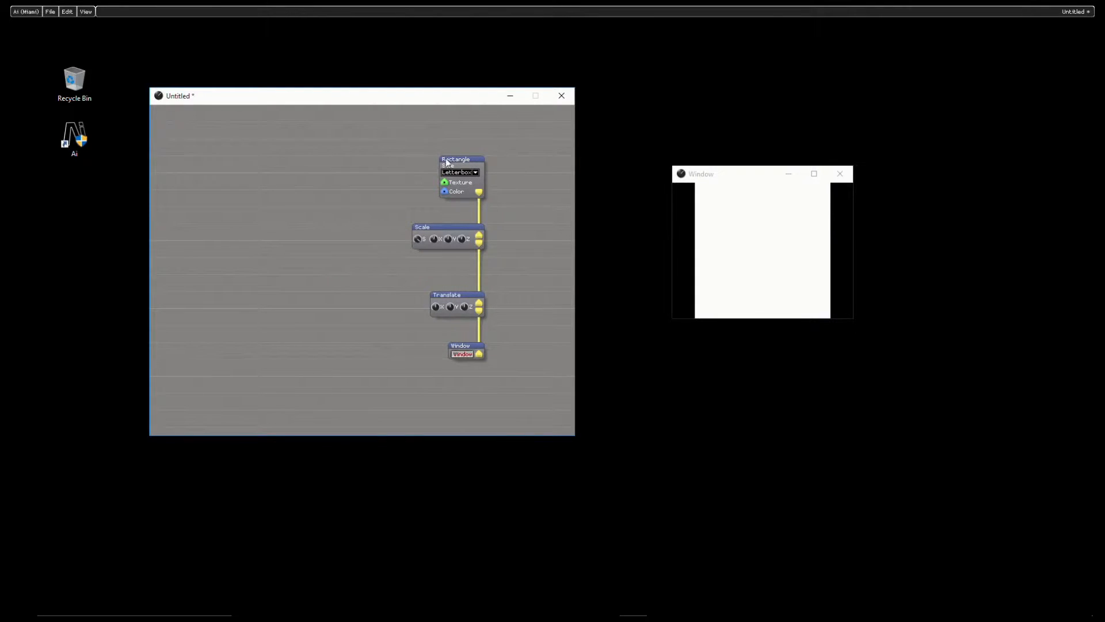
Step: Shrink the rectangle in the output window with the Scale module's S knob and move the Translate module slightly up towards Scale
click(462, 354)
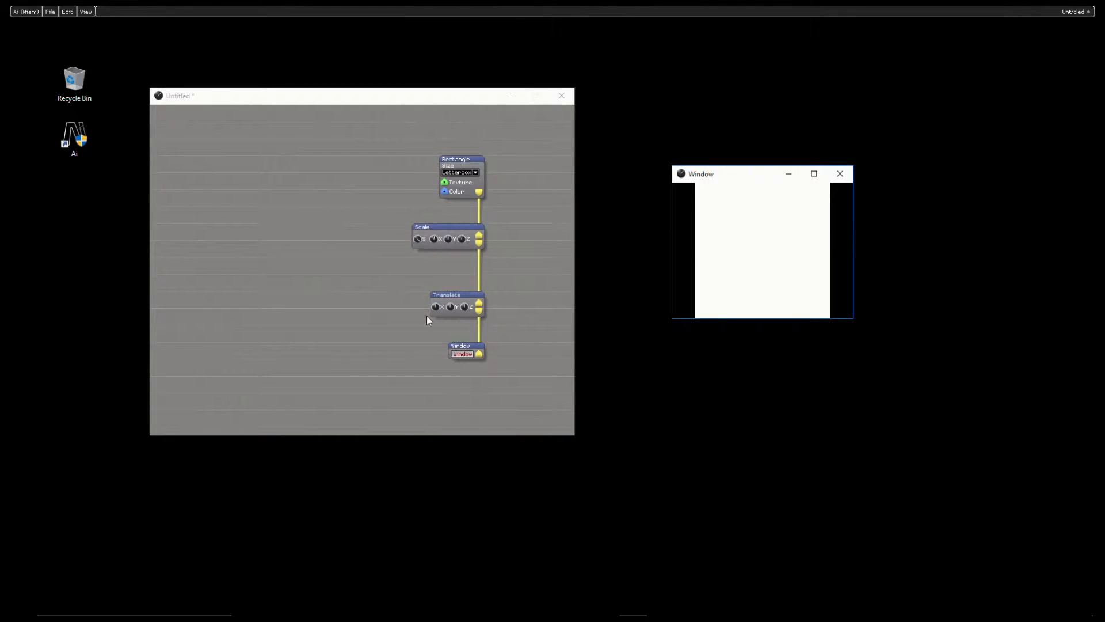
drag(417, 240, 495, 159)
mouse_move(436, 307)
mouse_down()
mouse_move(829, 232)
mouse_move(745, 236)
mouse_move(852, 248)
mouse_move(984, 311)
mouse_move(921, 288)
mouse_move(436, 311)
mouse_up()
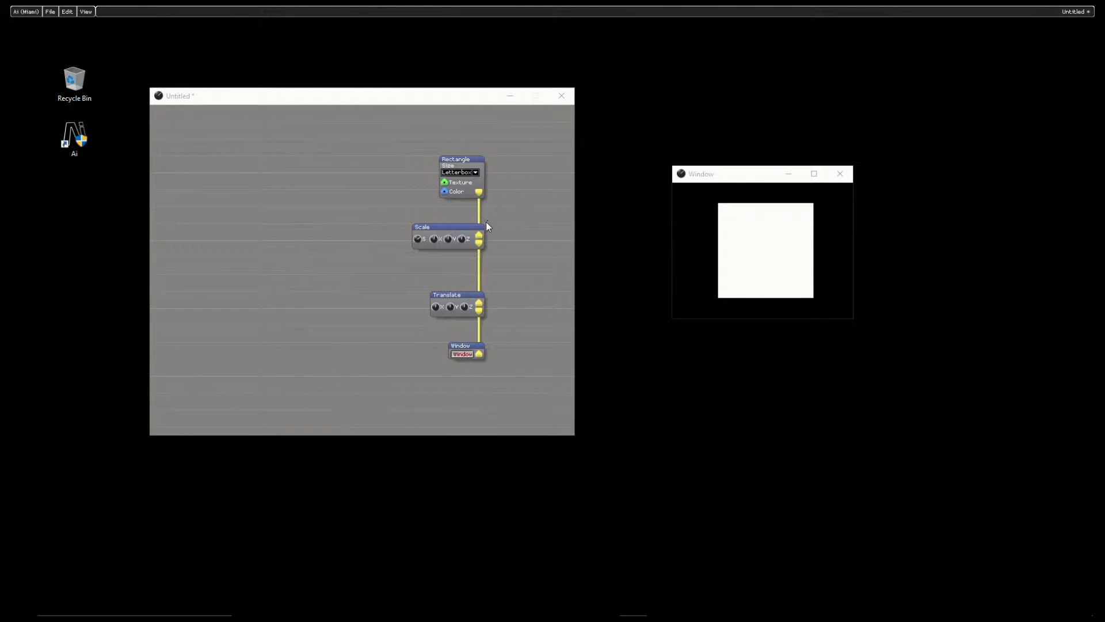
click(469, 276)
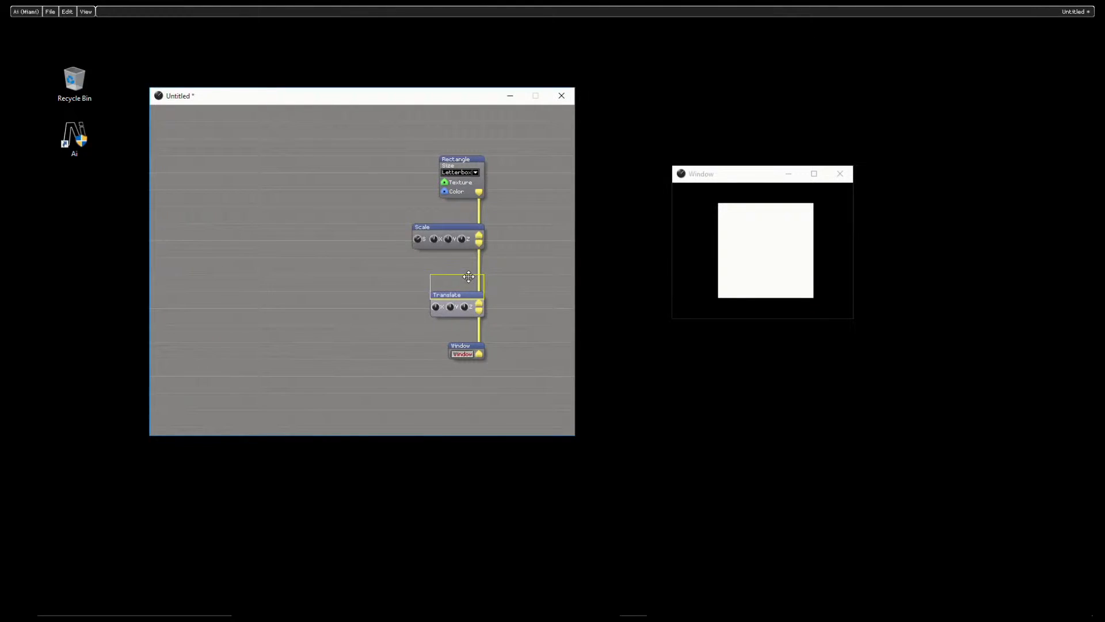
drag(469, 276, 468, 284)
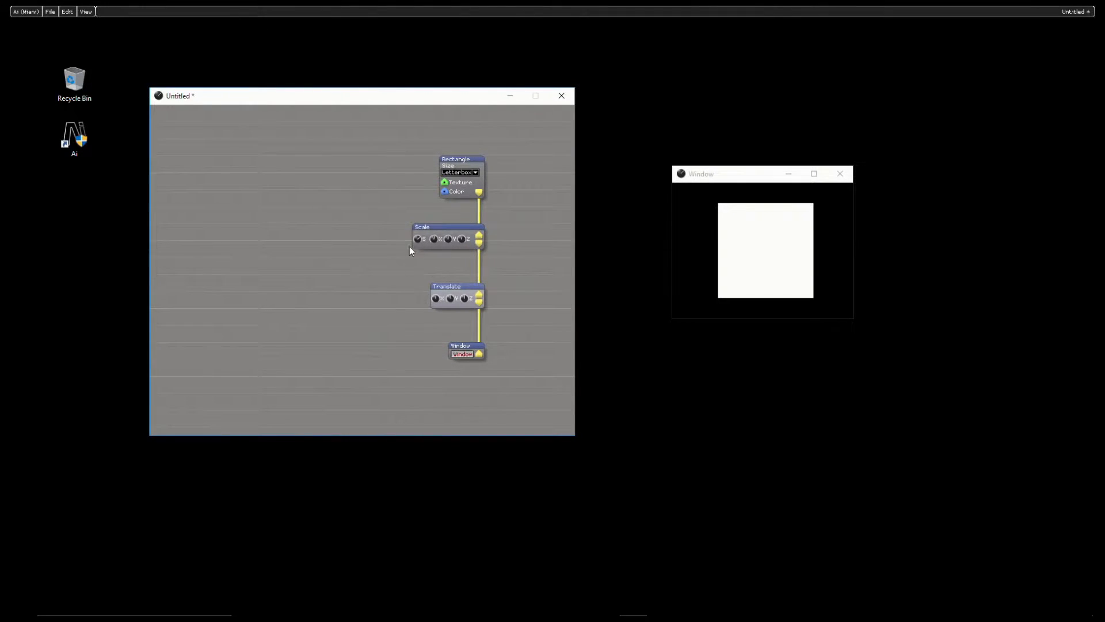
Step: Vary the Scale module's S knob and the Translate module's X knob to resize and shift the rectangle, and check S's value options
drag(419, 244, 511, 507)
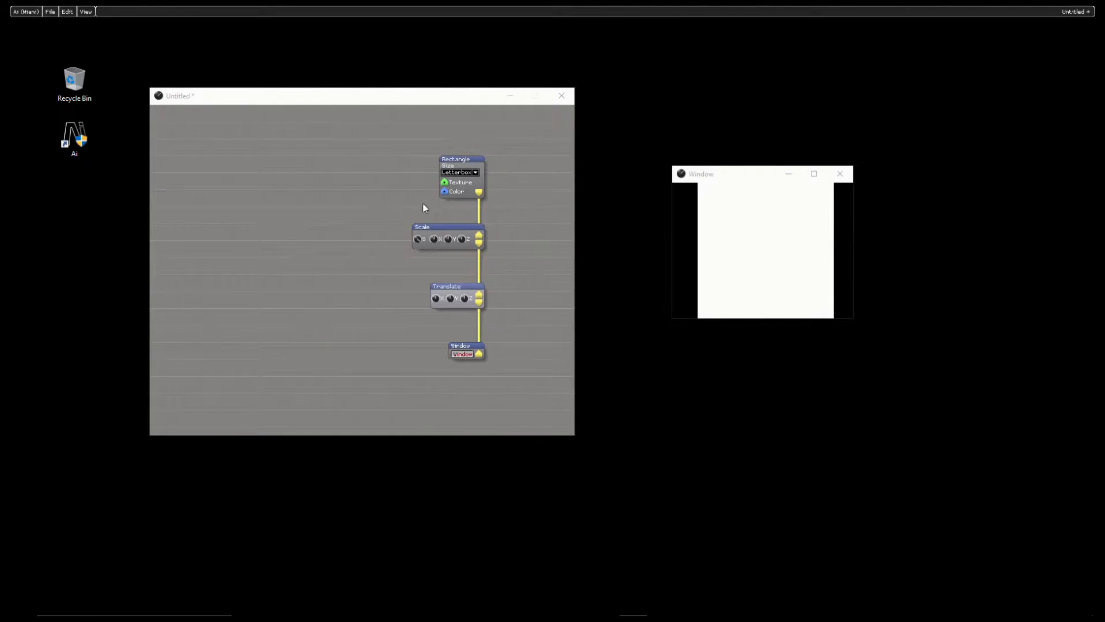
mouse_move(420, 245)
mouse_down()
mouse_move(363, 240)
mouse_move(568, 235)
mouse_move(253, 264)
mouse_move(926, 269)
mouse_move(1070, 340)
mouse_move(353, 251)
mouse_move(398, 247)
mouse_up()
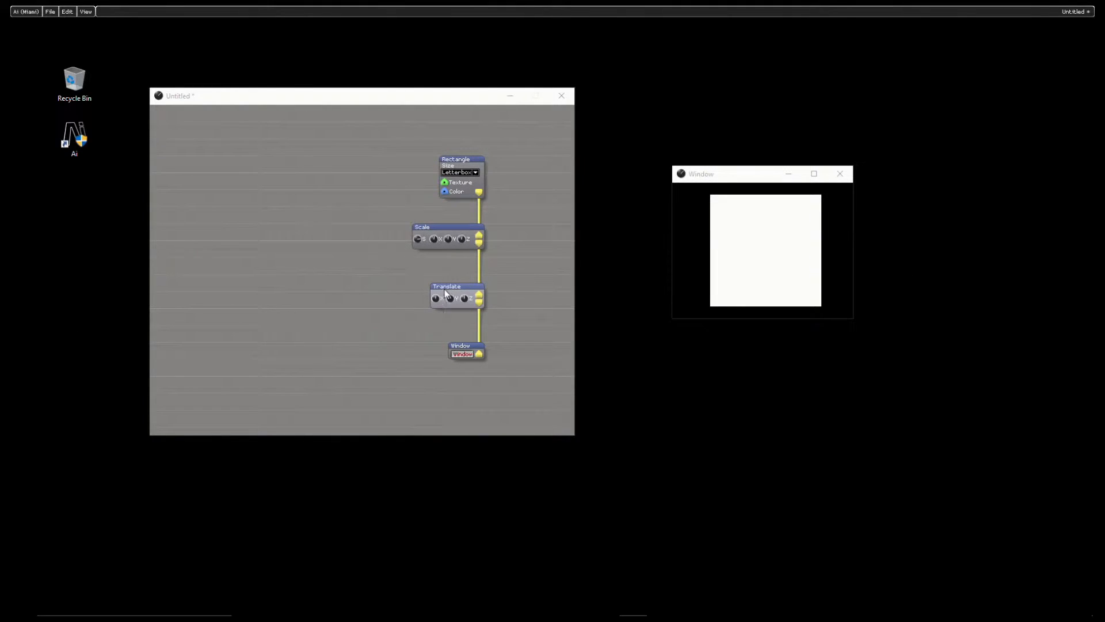
mouse_move(435, 302)
mouse_down()
mouse_move(1016, 296)
mouse_move(227, 128)
mouse_move(506, 196)
mouse_move(686, 309)
mouse_move(15, 276)
mouse_move(835, 8)
mouse_move(823, 426)
mouse_move(797, 293)
mouse_move(934, 615)
mouse_move(780, 308)
mouse_move(185, 327)
mouse_move(683, 166)
mouse_move(475, 83)
mouse_move(864, 291)
mouse_move(234, 395)
mouse_move(12, 378)
mouse_move(625, 318)
mouse_move(311, 322)
mouse_move(11, 32)
mouse_move(703, 358)
mouse_move(788, 148)
mouse_move(428, 288)
mouse_up()
drag(420, 245, 432, 163)
right_click(418, 244)
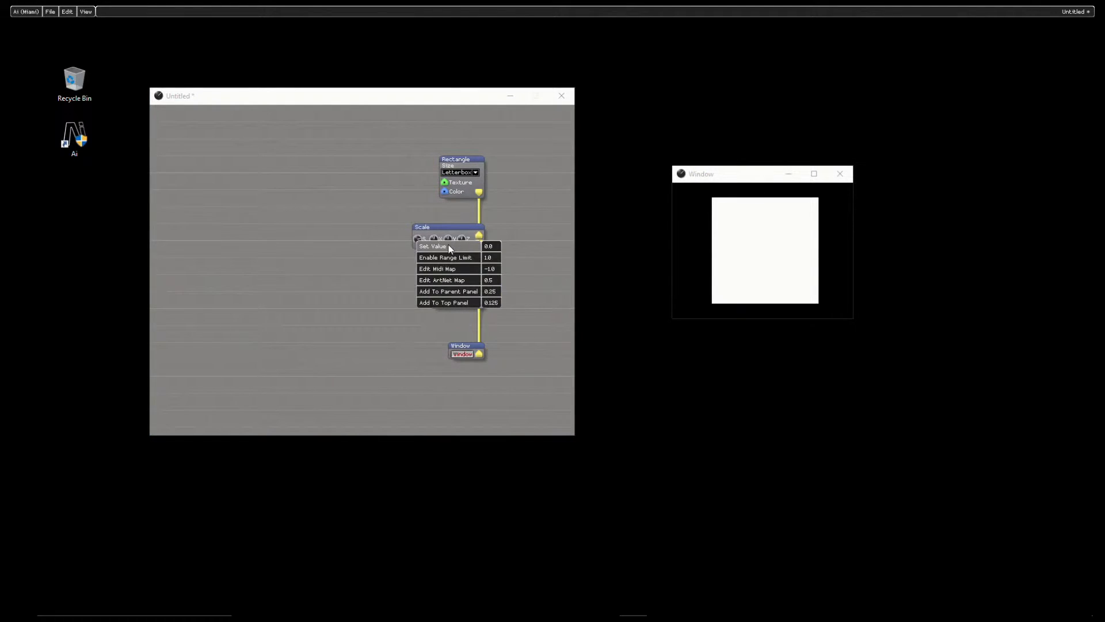
click(393, 245)
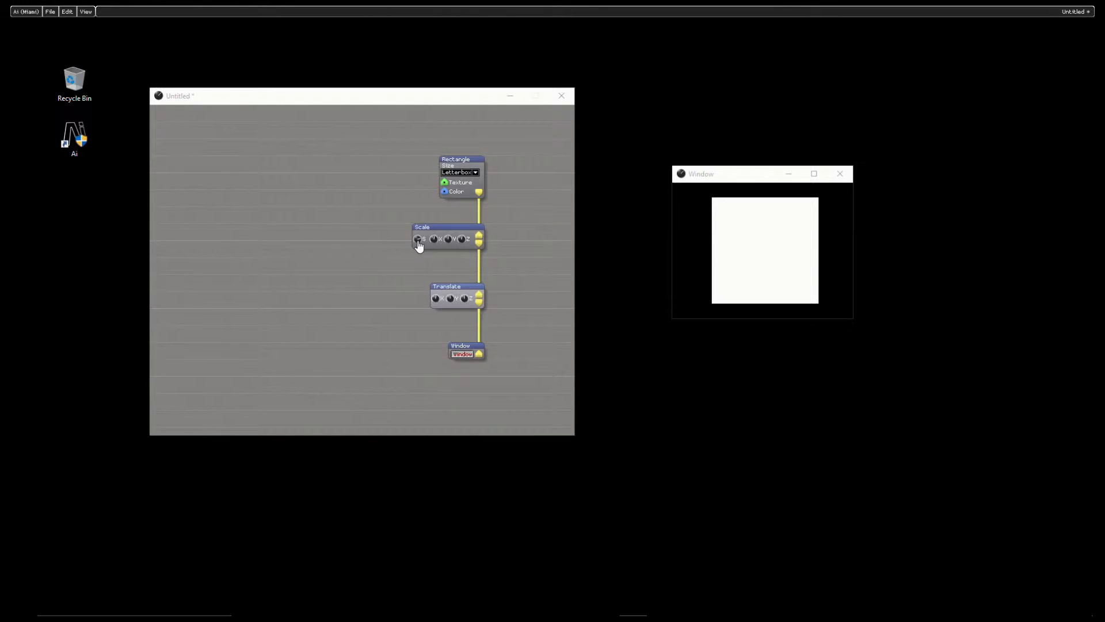
Step: Open the control properties of the Scale module's S knob and switch on its Range option
right_click(418, 246)
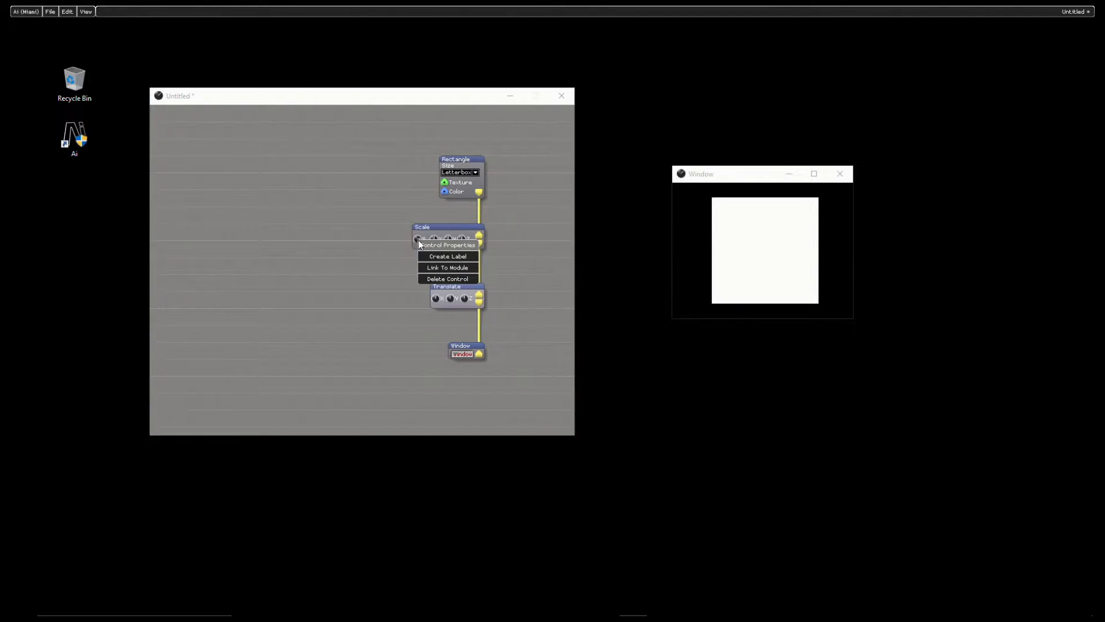
click(456, 246)
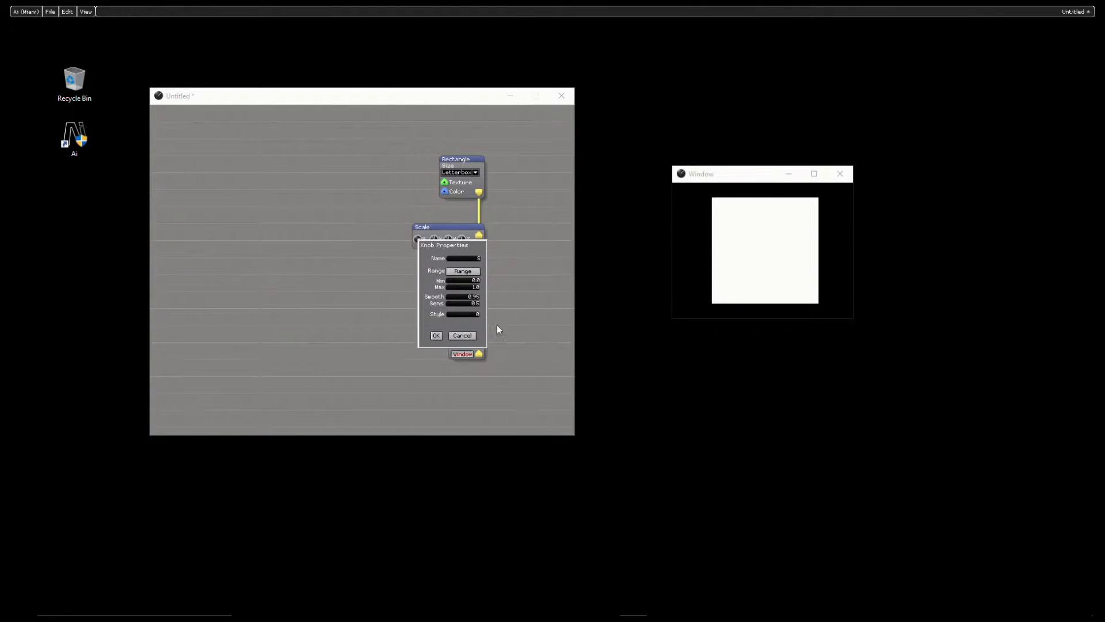
click(463, 271)
click(464, 274)
click(468, 275)
click(468, 274)
Step: Name the S knob Scale in its properties and apply the change
drag(465, 243, 552, 201)
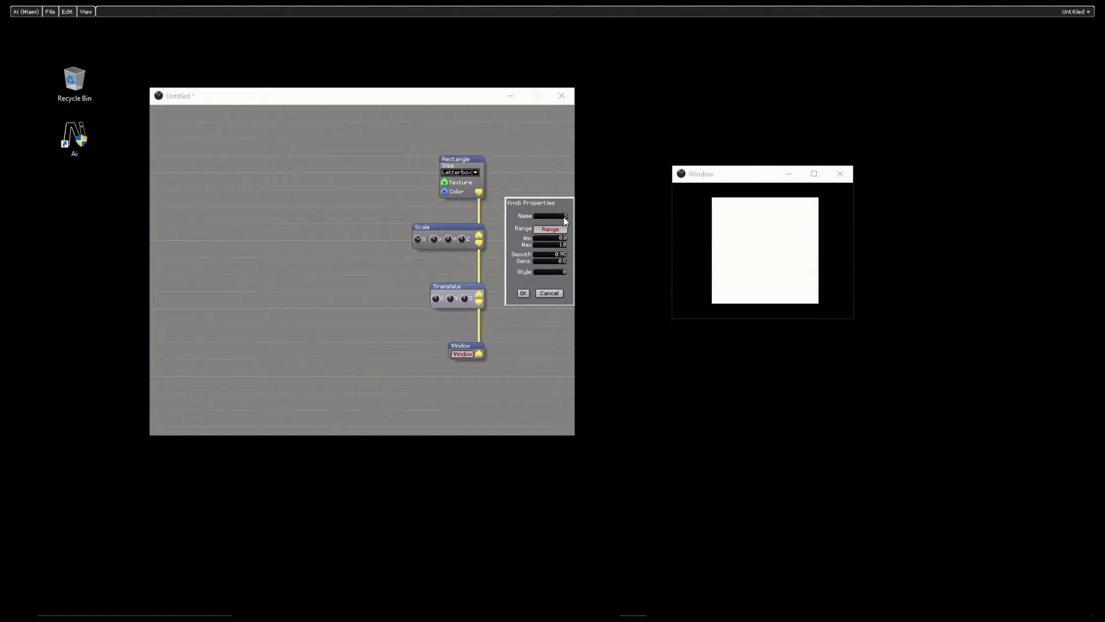
text(cale)
drag(518, 206, 213, 190)
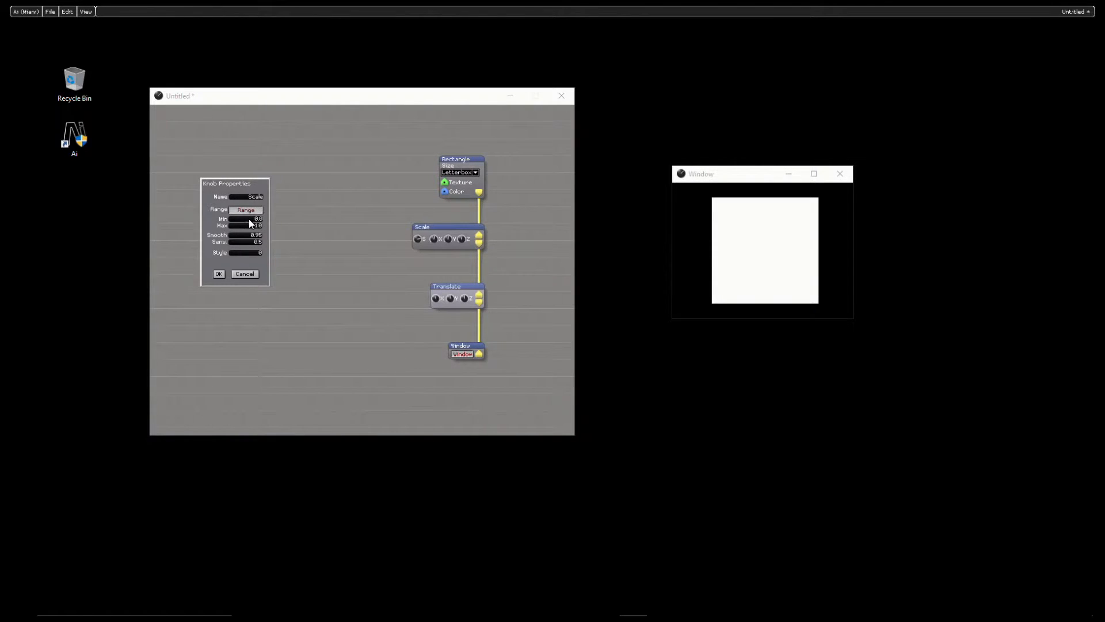
click(218, 275)
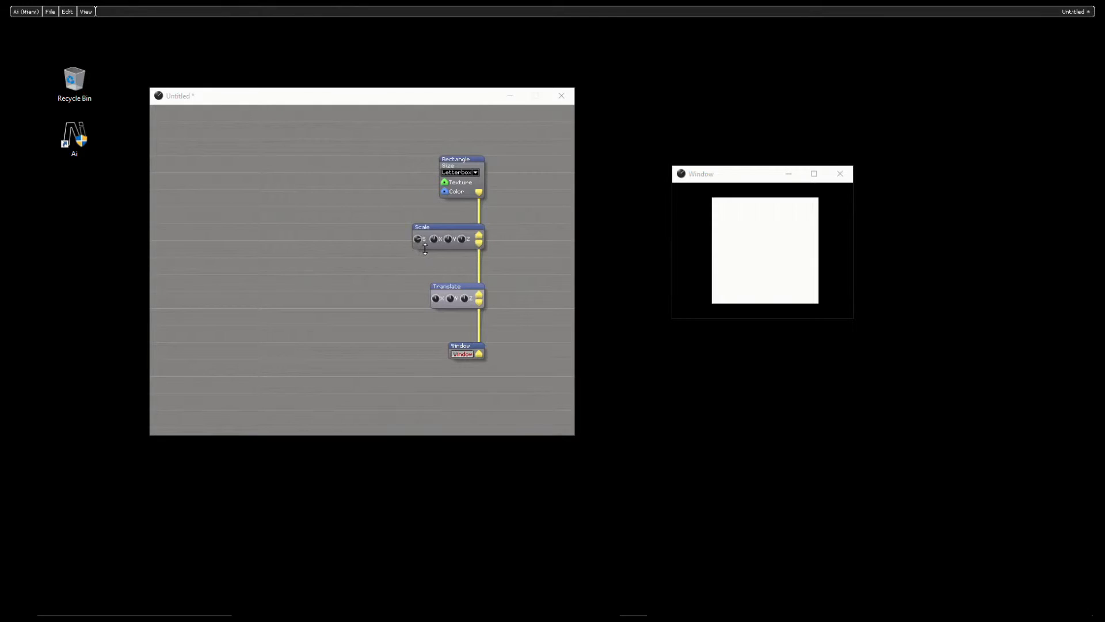
Step: Move the Scale module to the left of the module chain and enlarge it to make room for its controls
drag(427, 230, 320, 222)
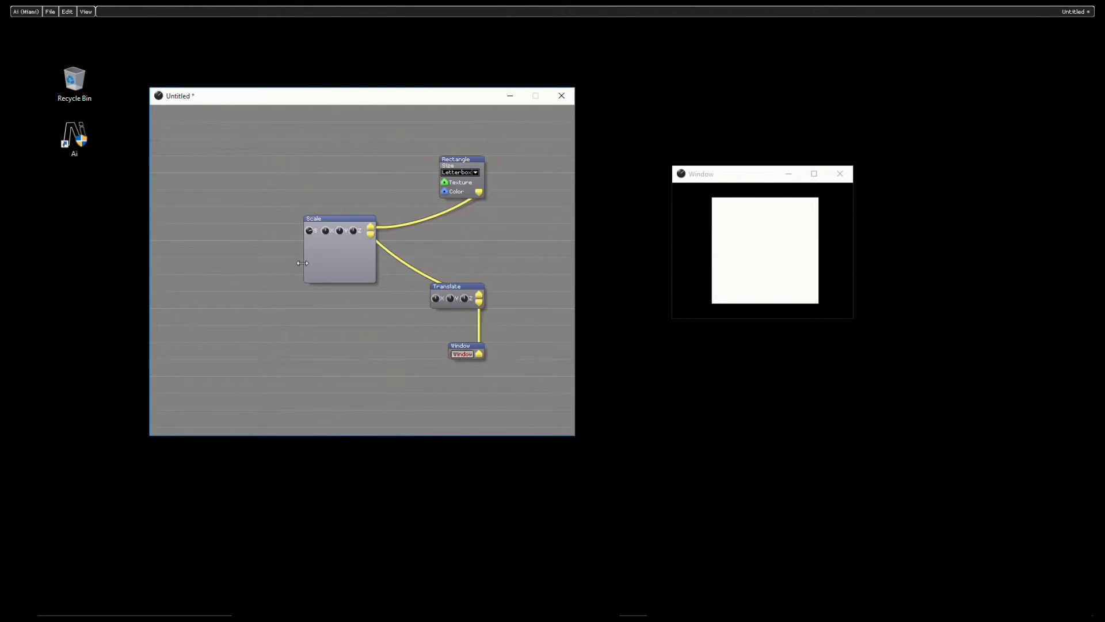
drag(303, 263, 222, 263)
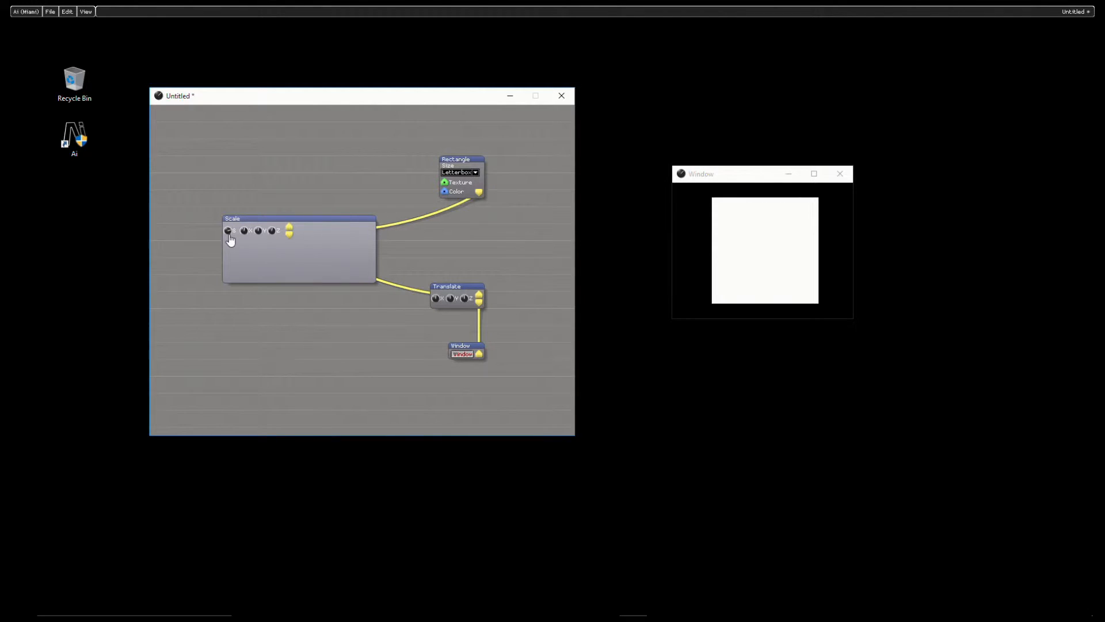
Step: Reposition the Scale module's S knob and its label below the row of X, Y and Z knobs
mouse_move(228, 235)
mouse_down()
mouse_move(228, 247)
mouse_move(229, 225)
mouse_move(244, 237)
mouse_move(588, 262)
mouse_move(431, 332)
mouse_move(488, 276)
mouse_move(229, 235)
mouse_up()
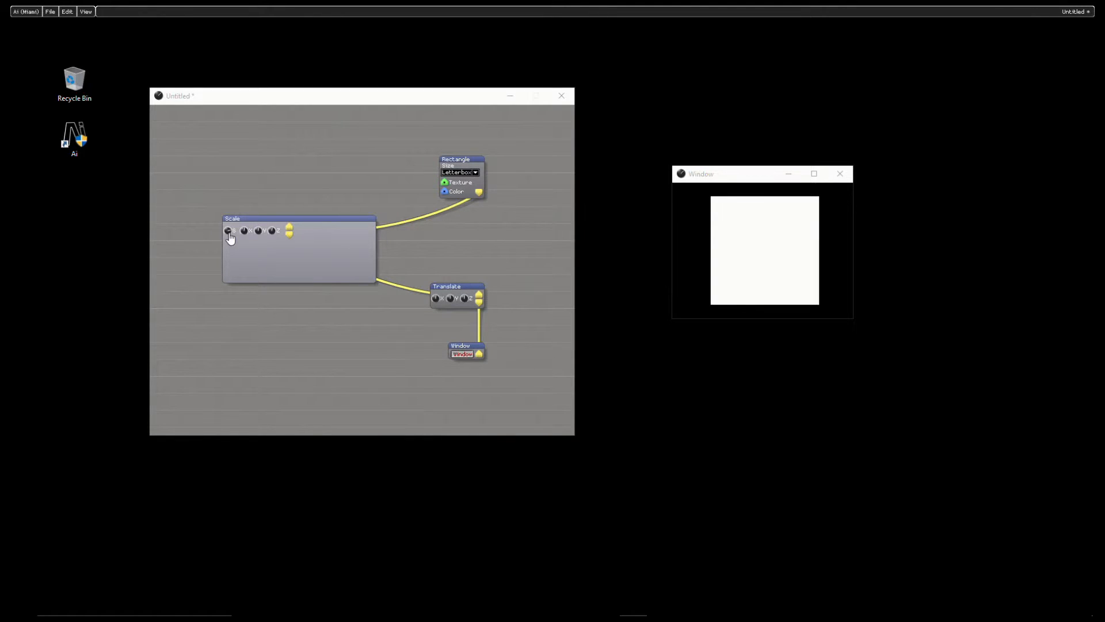
click(229, 233)
mouse_move(229, 233)
mouse_down()
mouse_move(237, 252)
mouse_move(303, 250)
mouse_move(236, 252)
mouse_up()
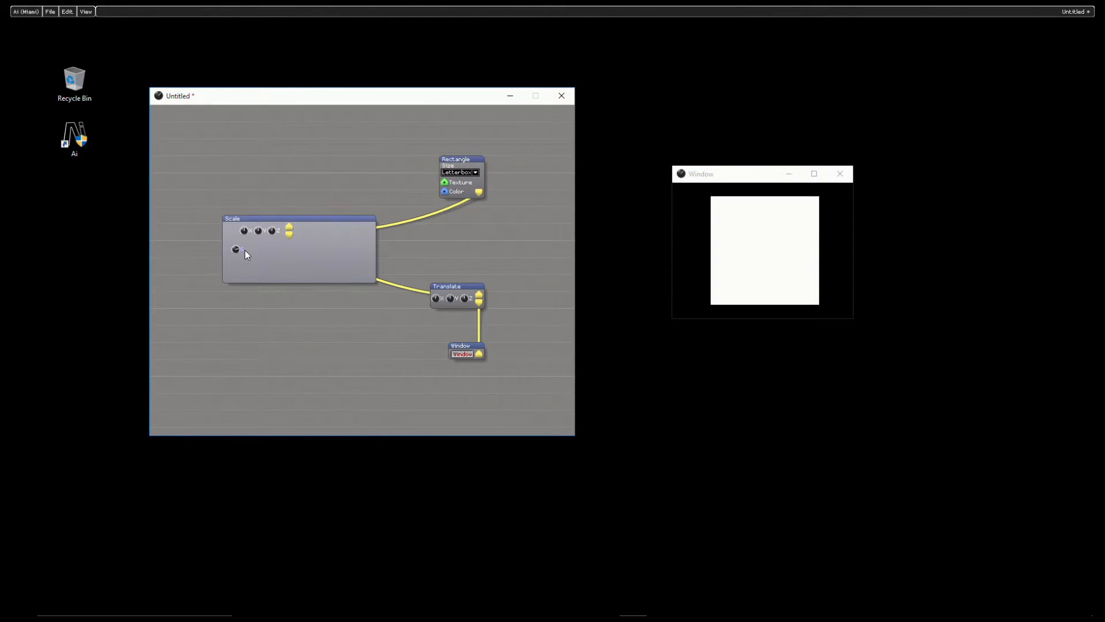
drag(244, 249, 284, 248)
mouse_move(236, 257)
mouse_down()
mouse_move(279, 263)
mouse_move(246, 261)
mouse_up()
mouse_move(248, 252)
mouse_down()
mouse_move(233, 246)
mouse_move(258, 253)
mouse_up()
Step: Nudge the repositioned control in small increments so the Scale label sits directly beneath its knob, and clear the selection
key(Right)
key(Right)
key(Right)
key(Left)
key(Left)
key(Left)
key(Left)
key(Left)
key(Left)
key(Left)
key(Left)
key(Left)
key(Left)
key(Left)
key(Left)
key(Left)
key(Left)
key(Left)
key(Left)
key(Left)
key(Left)
key(Up)
key(Up)
key(Up)
key(Up)
key(Up)
key(Up)
key(Up)
key(Up)
key(Up)
key(Up)
key(Up)
key(Up)
key(Up)
key(Up)
key(Up)
click(311, 266)
Step: Save the Scale module's layout as an alternate skin, using the author's first name followed by 01 as the file name
right_click(325, 243)
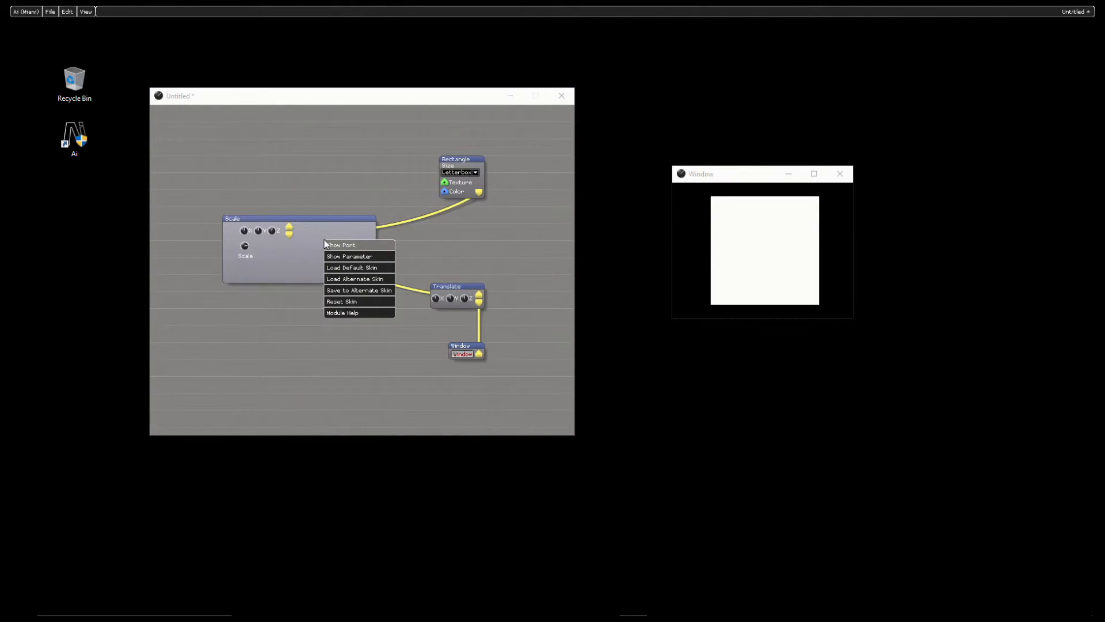
click(351, 292)
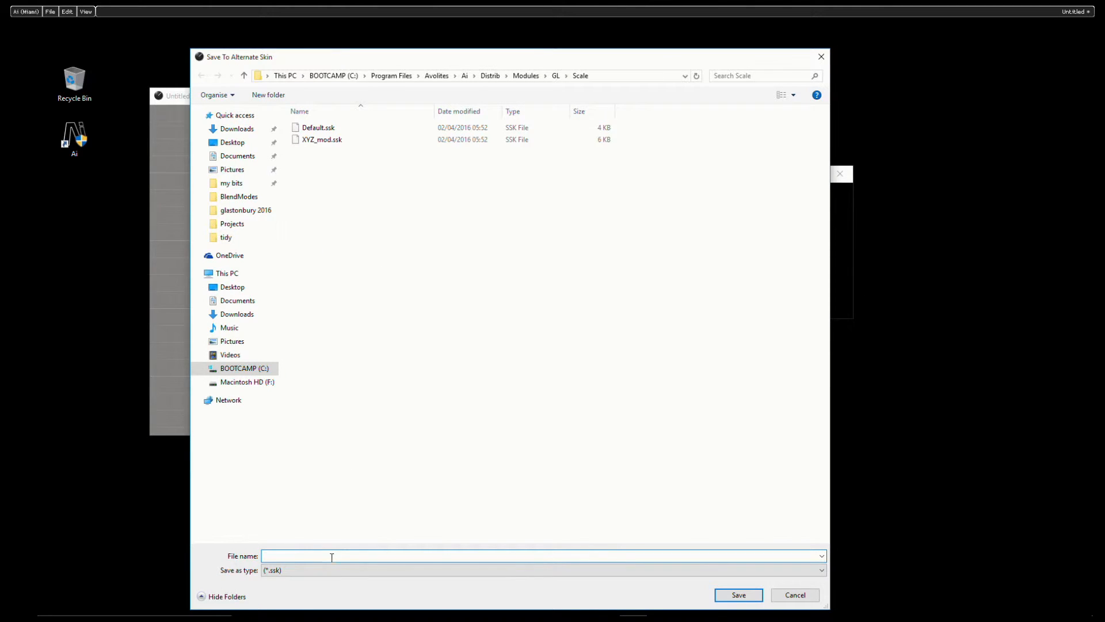
text(arrans 01)
key(Return)
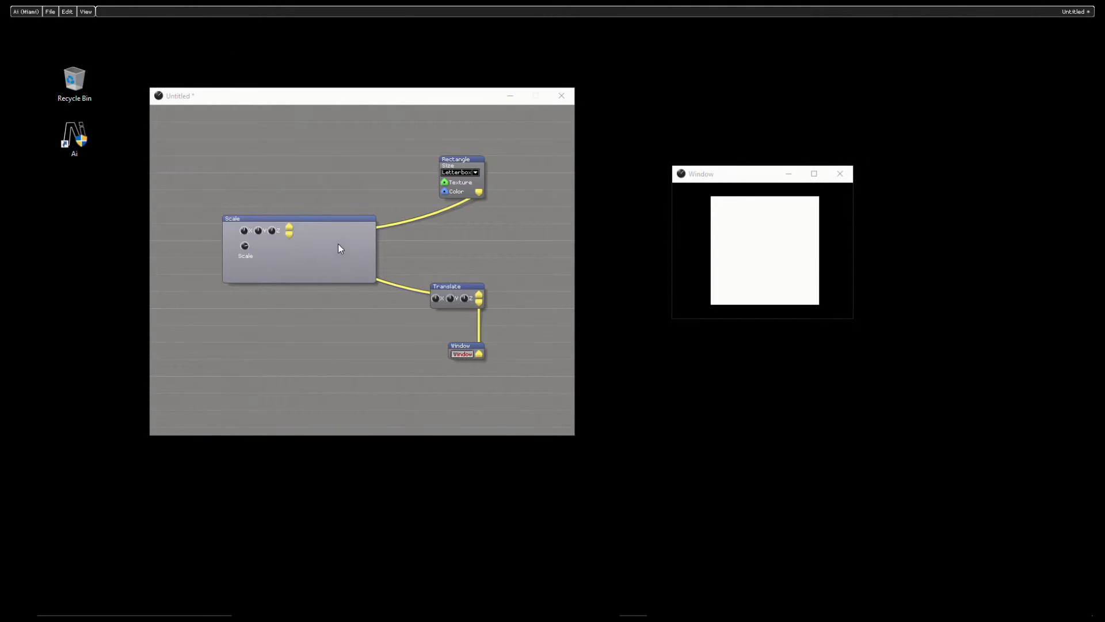
Step: Load the XYZ_mod alternate skin on the Scale module
click(311, 247)
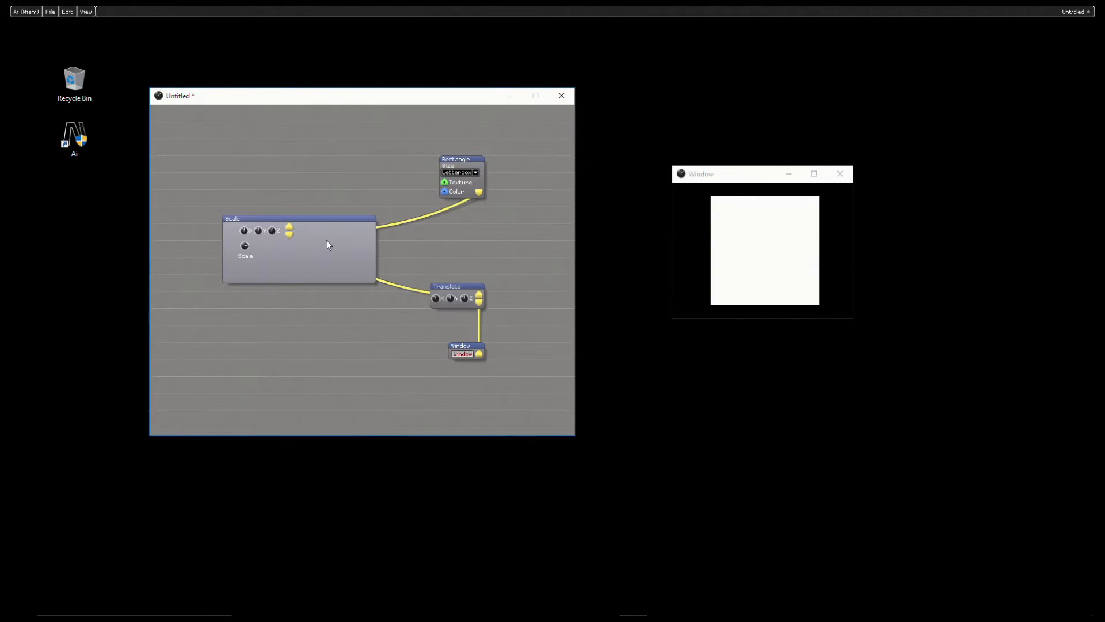
right_click(327, 240)
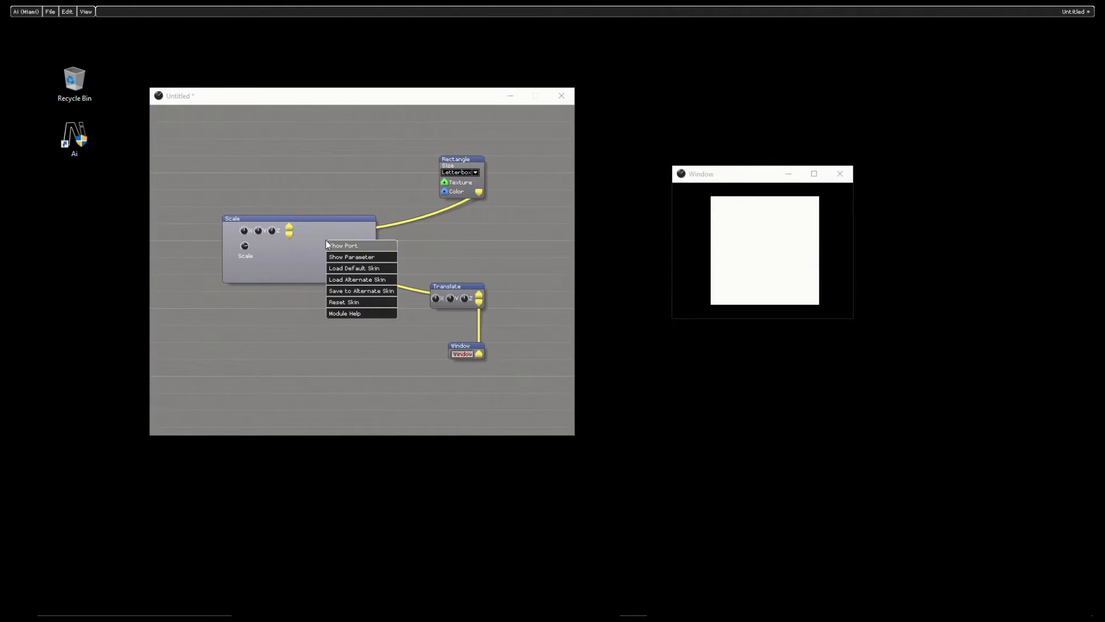
click(356, 280)
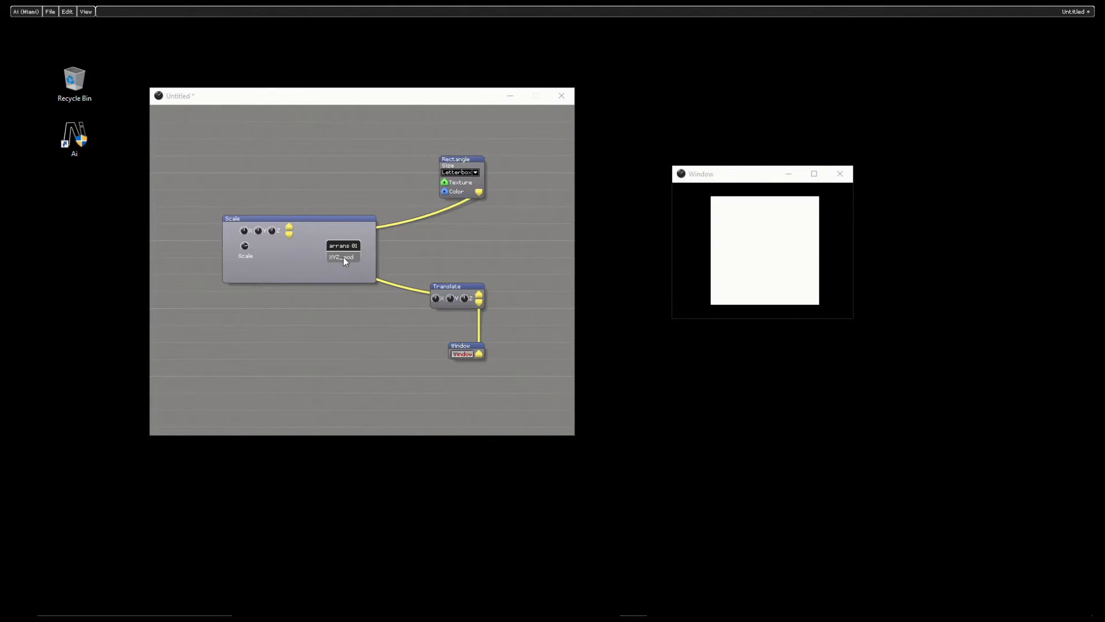
click(344, 259)
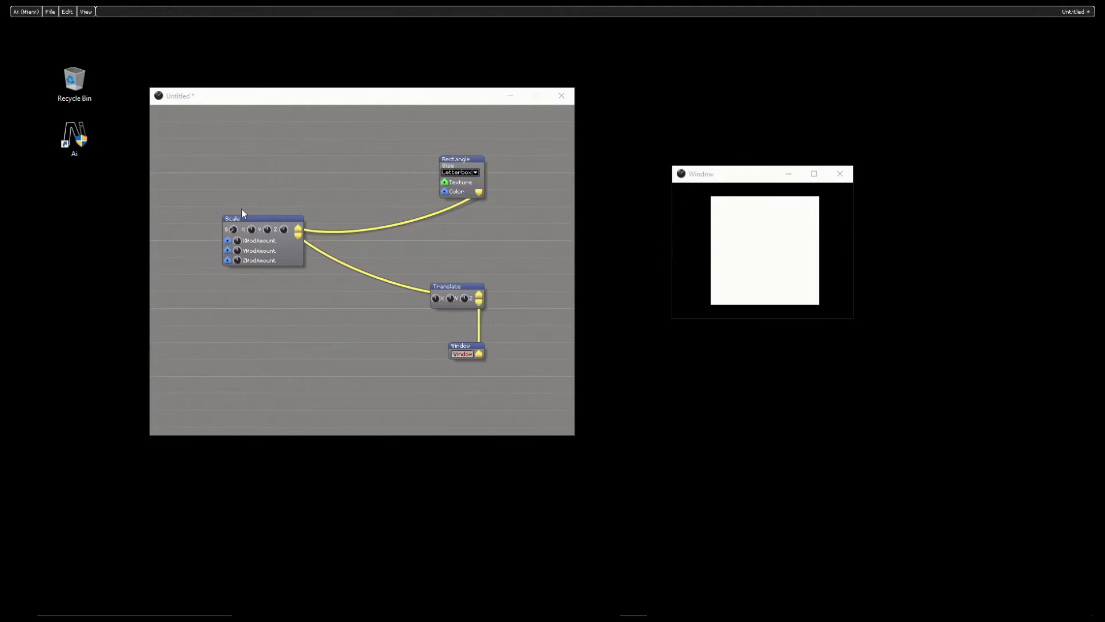
Step: Load the newly saved custom alternate skin back onto the Scale module
right_click(292, 253)
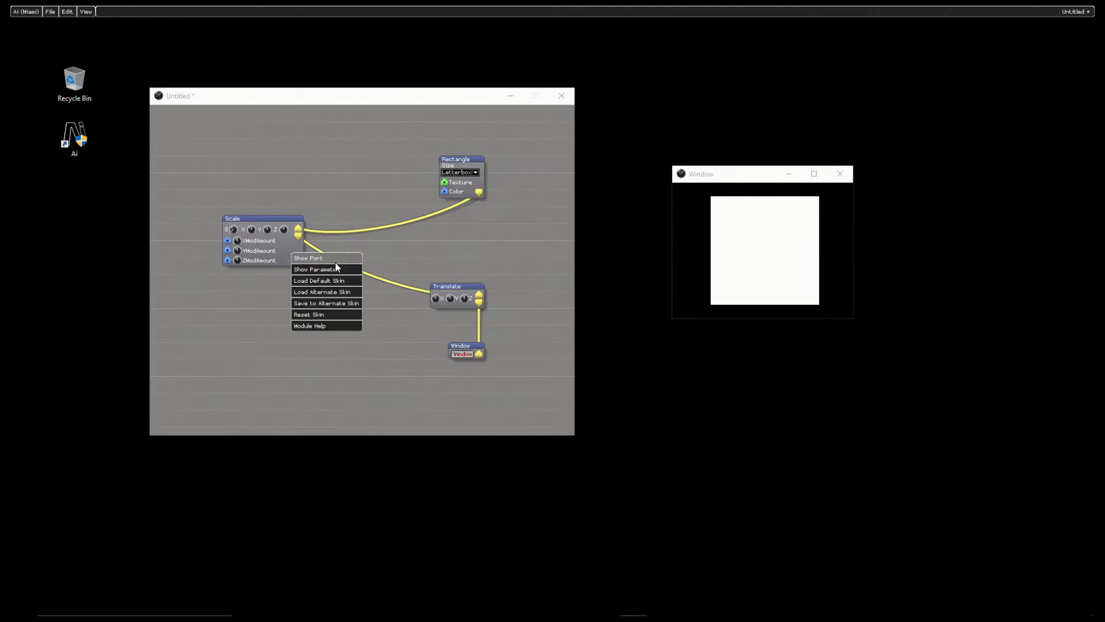
click(330, 293)
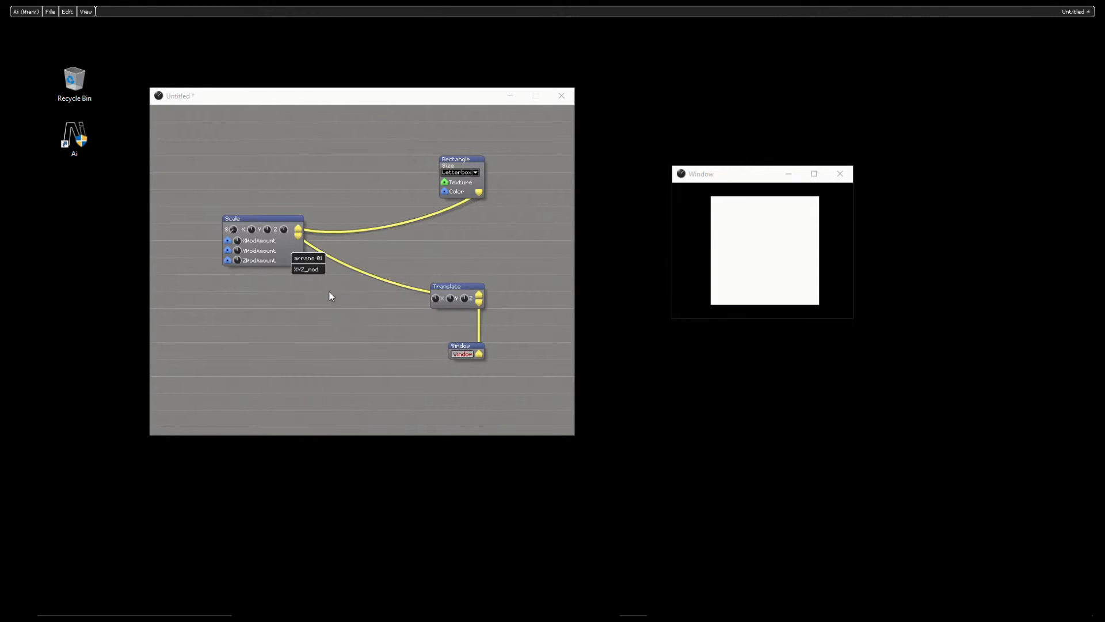
click(312, 258)
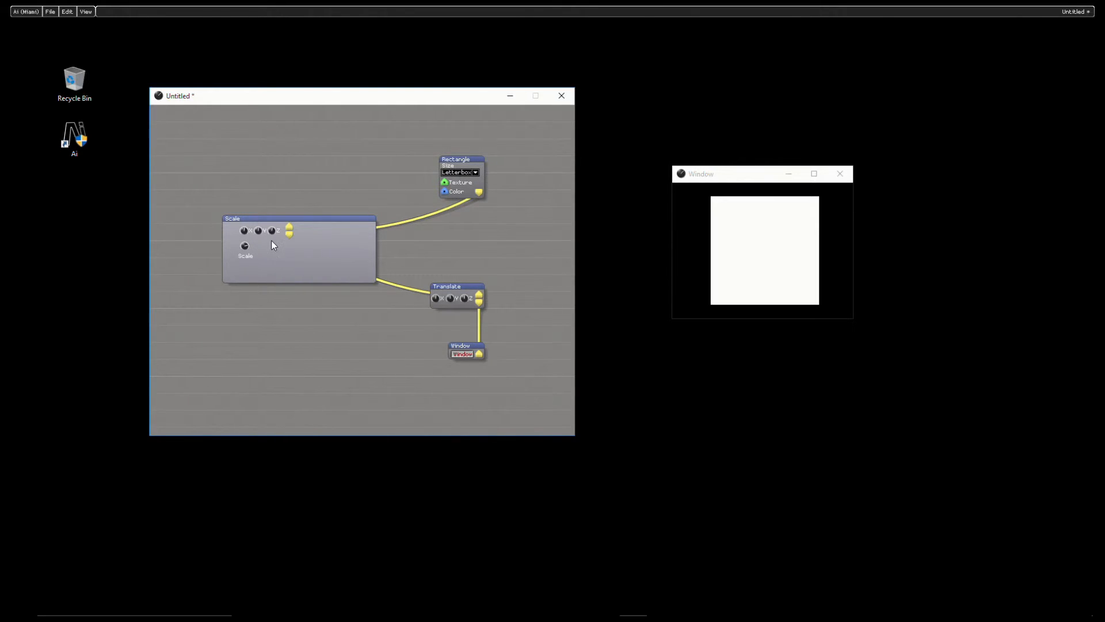
Step: Review which ports and parameters can be shown on the Scale module
right_click(331, 242)
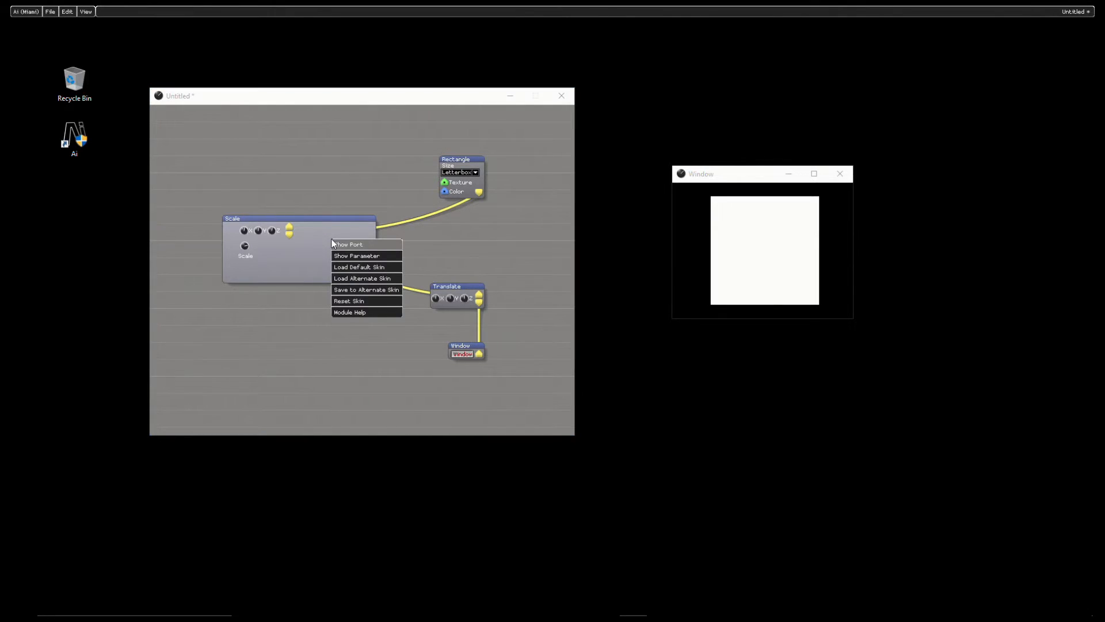
click(361, 246)
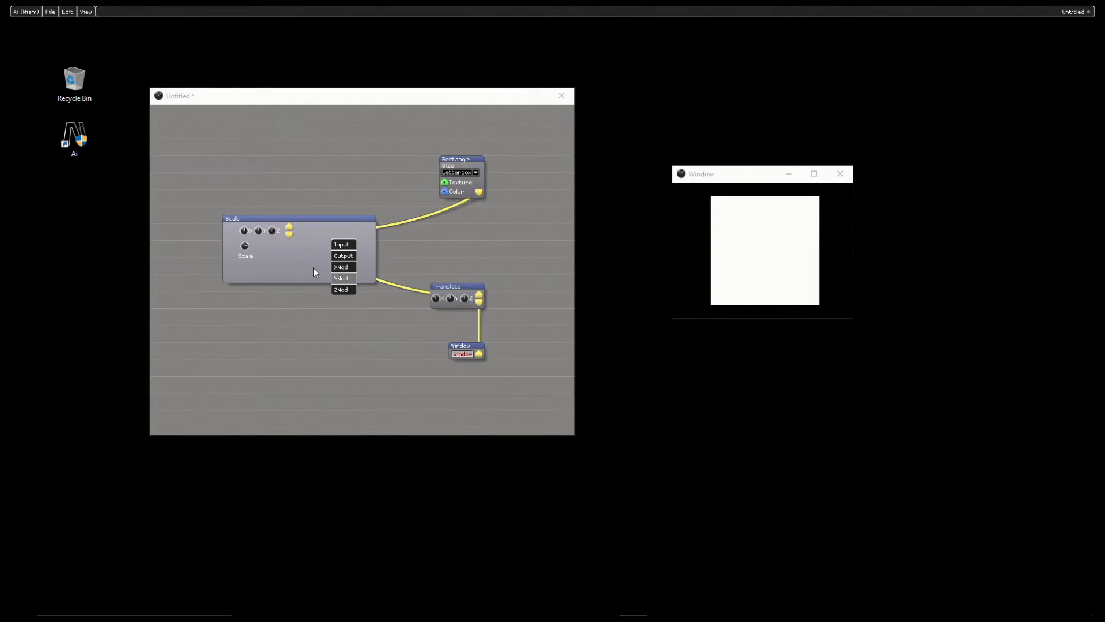
right_click(317, 234)
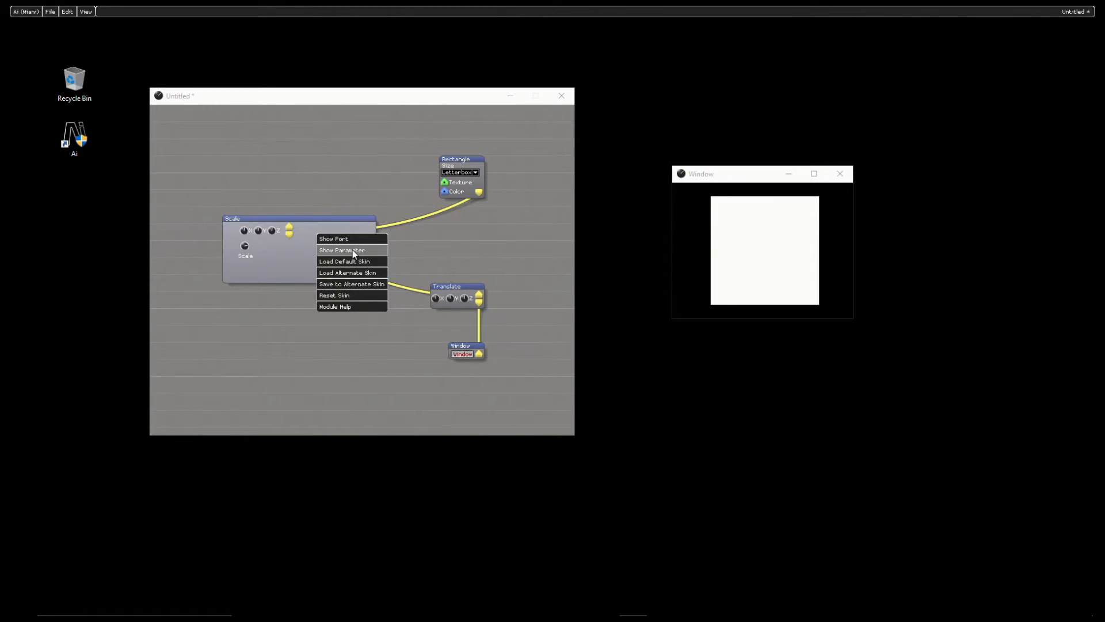
click(354, 251)
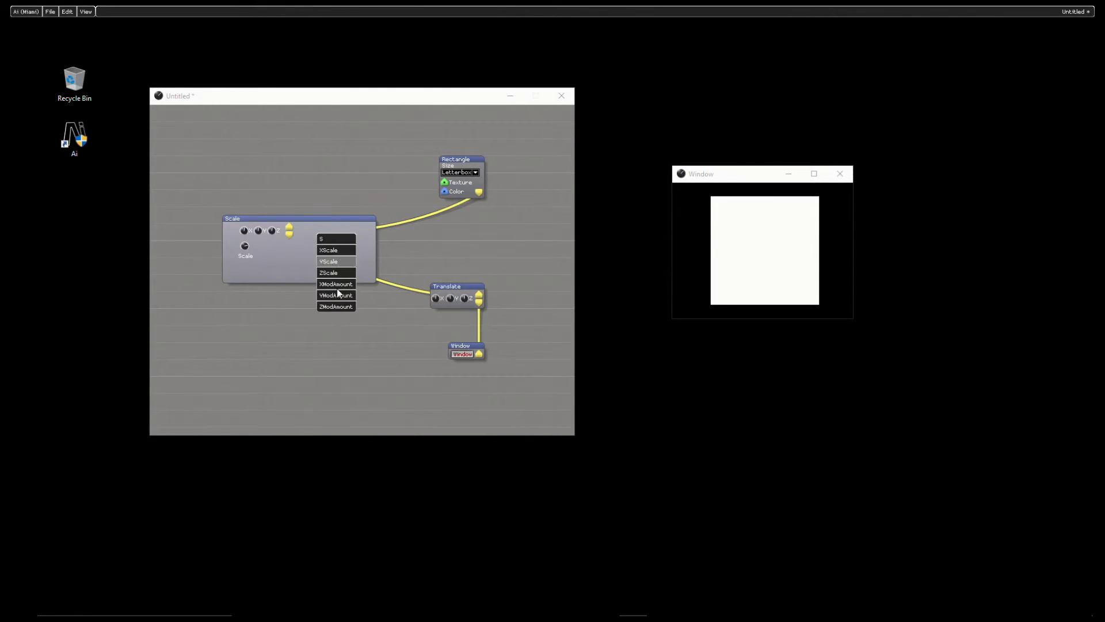
click(347, 261)
click(282, 264)
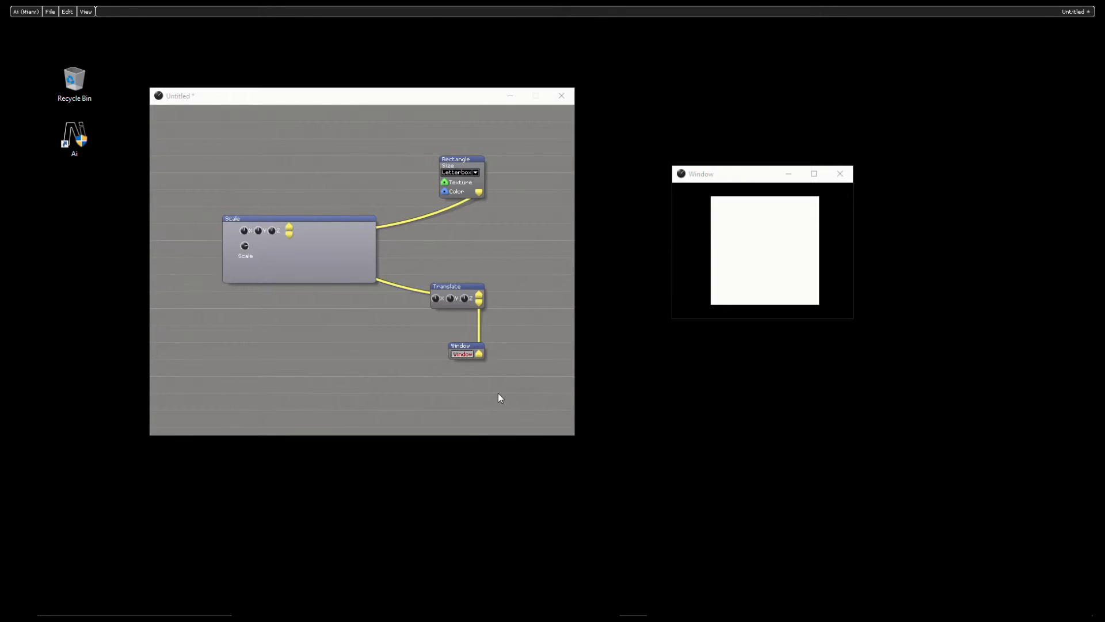
Step: Make the patch window taller and rearrange the modules, placing Scale below Rectangle and the Translate and Window pair lower down
drag(524, 437, 516, 546)
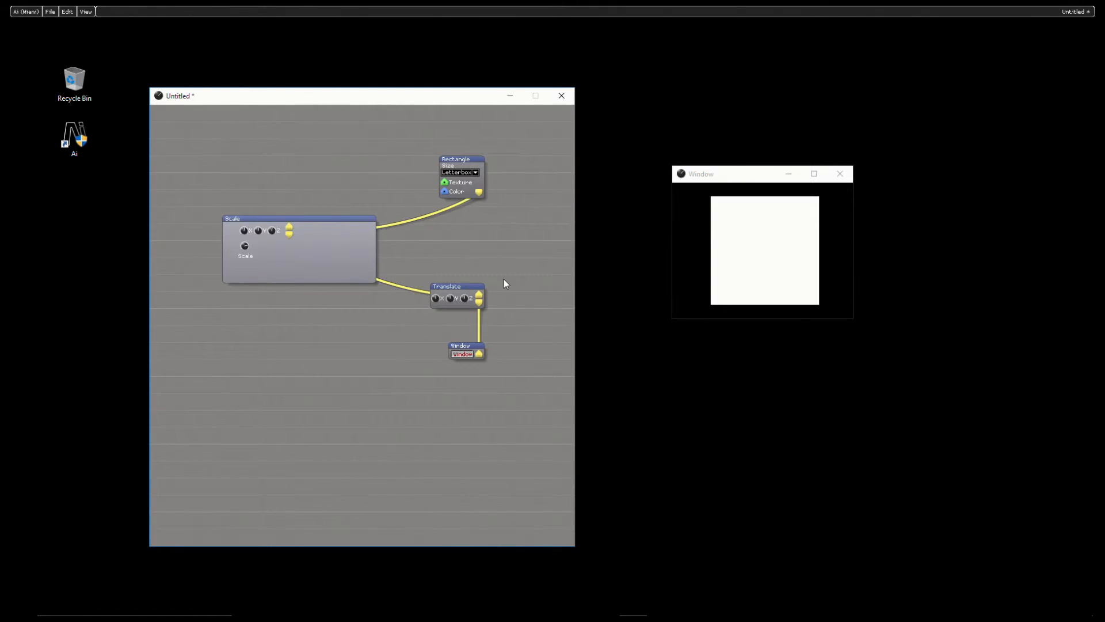
drag(503, 279, 450, 380)
drag(472, 290, 463, 401)
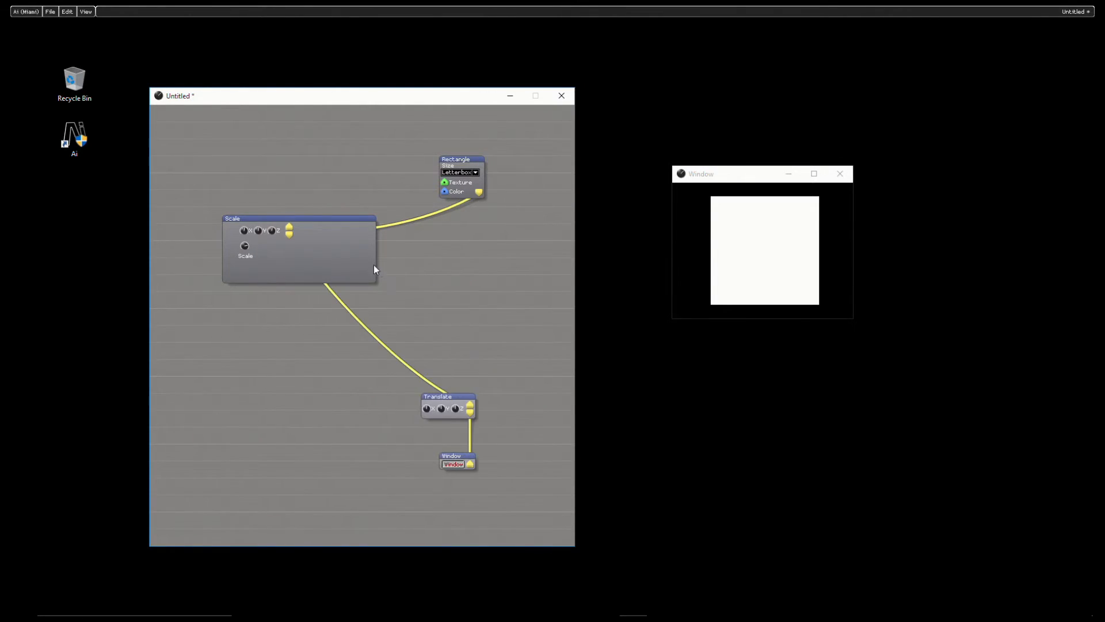
drag(374, 266, 522, 279)
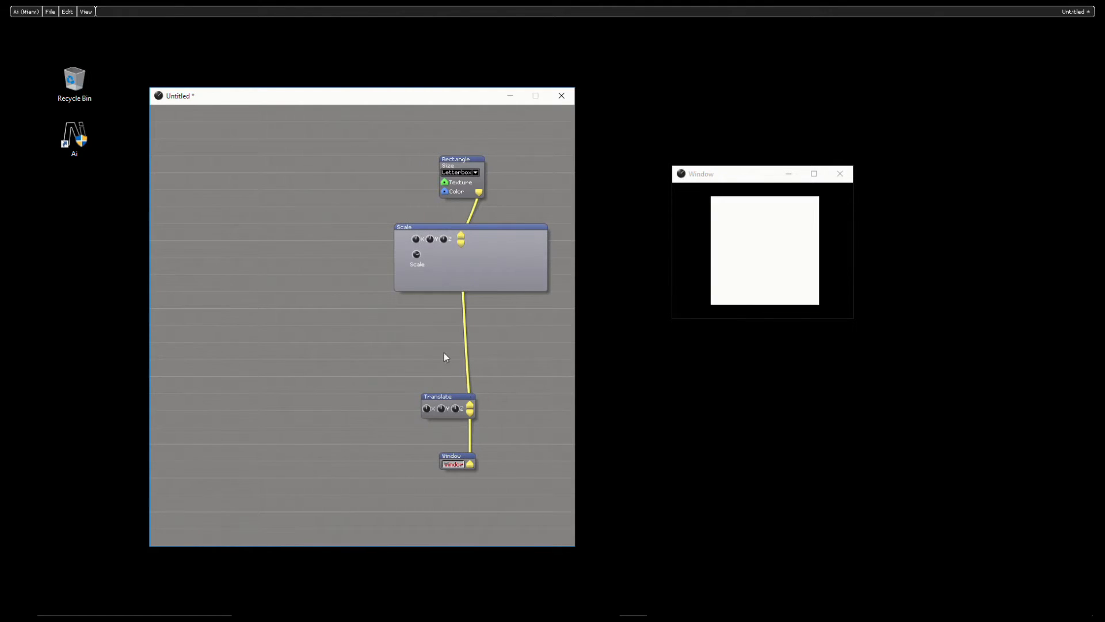
Step: Move the Translate and Window modules together to just below the Scale module
drag(406, 365, 476, 484)
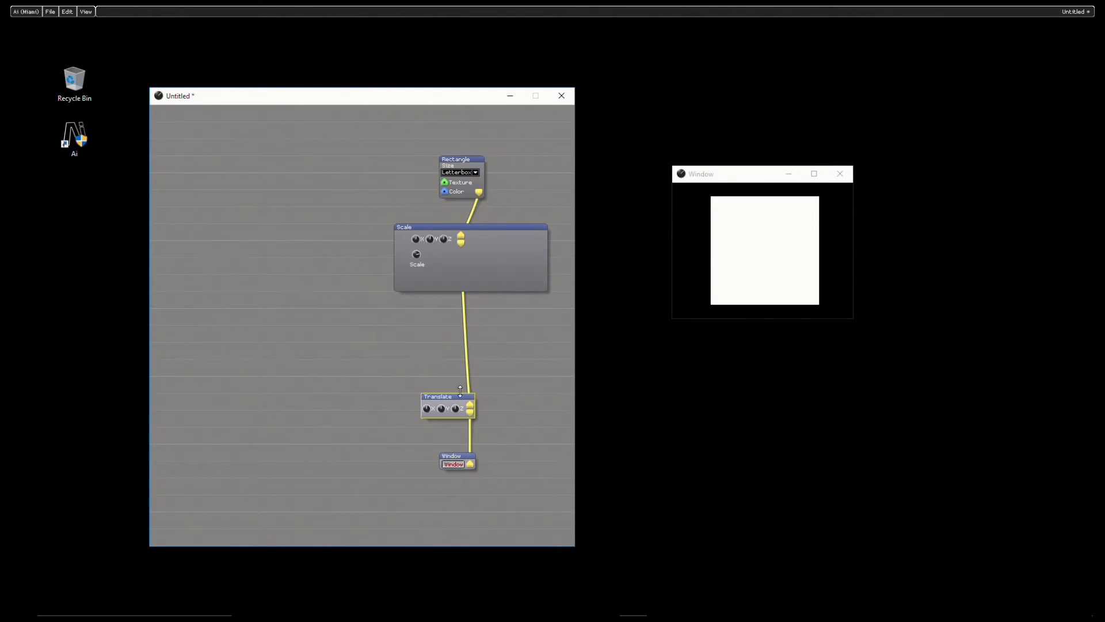
drag(458, 396, 532, 314)
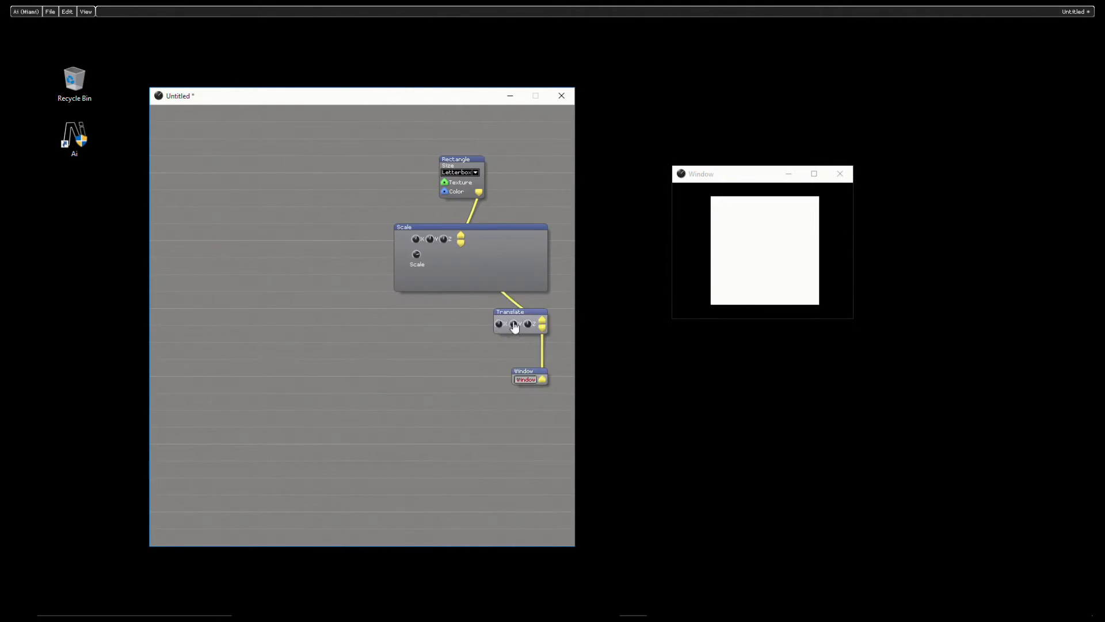
Step: Insert a Constant module from the Controller category into the empty area of the patch
right_click(255, 235)
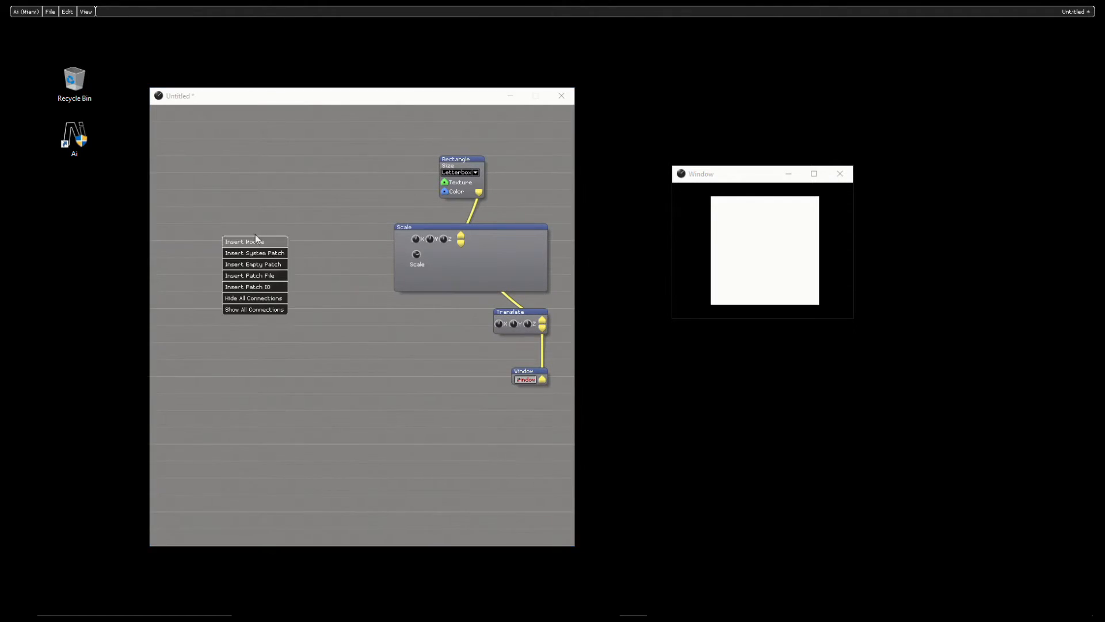
click(251, 242)
mouse_move(264, 289)
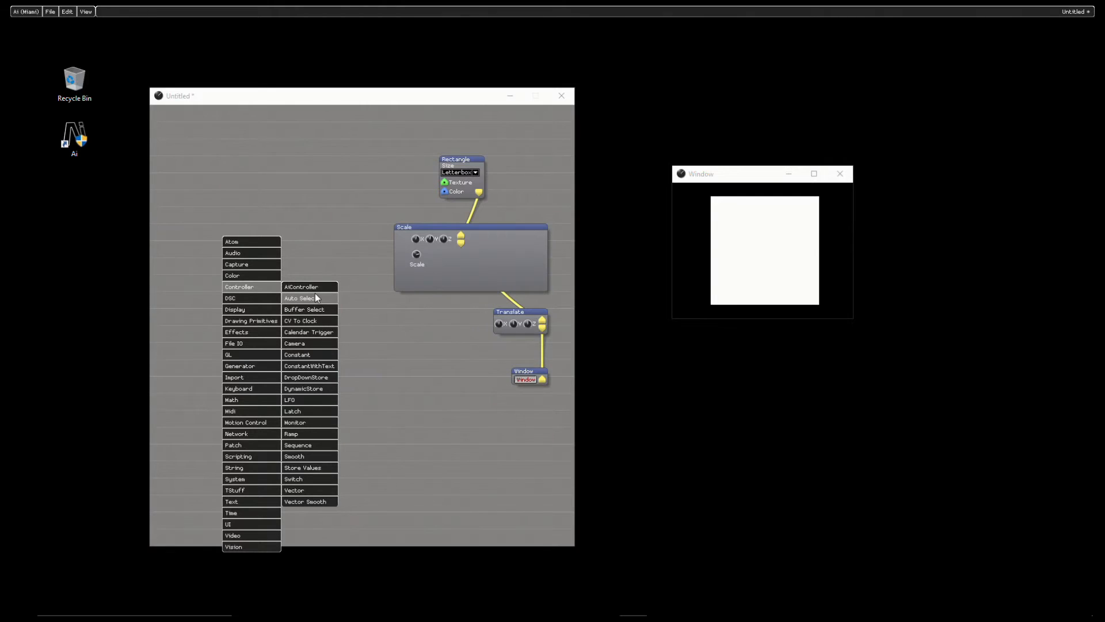
click(306, 353)
Step: Load the horizontal slider alternate skin on the Constant module and move the module lower in the patch
right_click(261, 247)
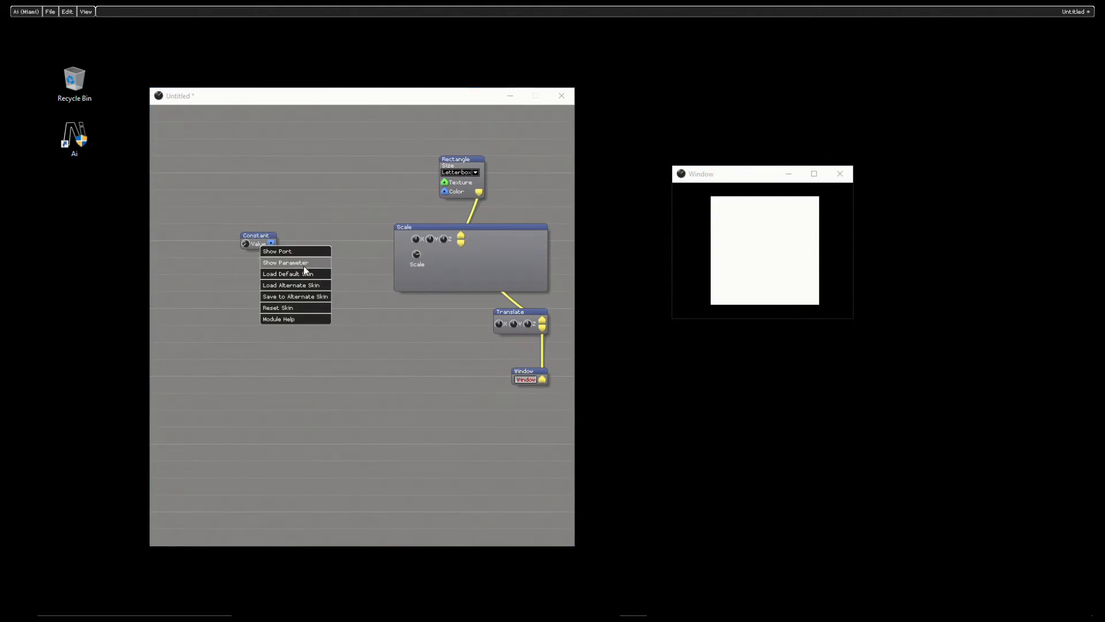
click(301, 291)
click(291, 252)
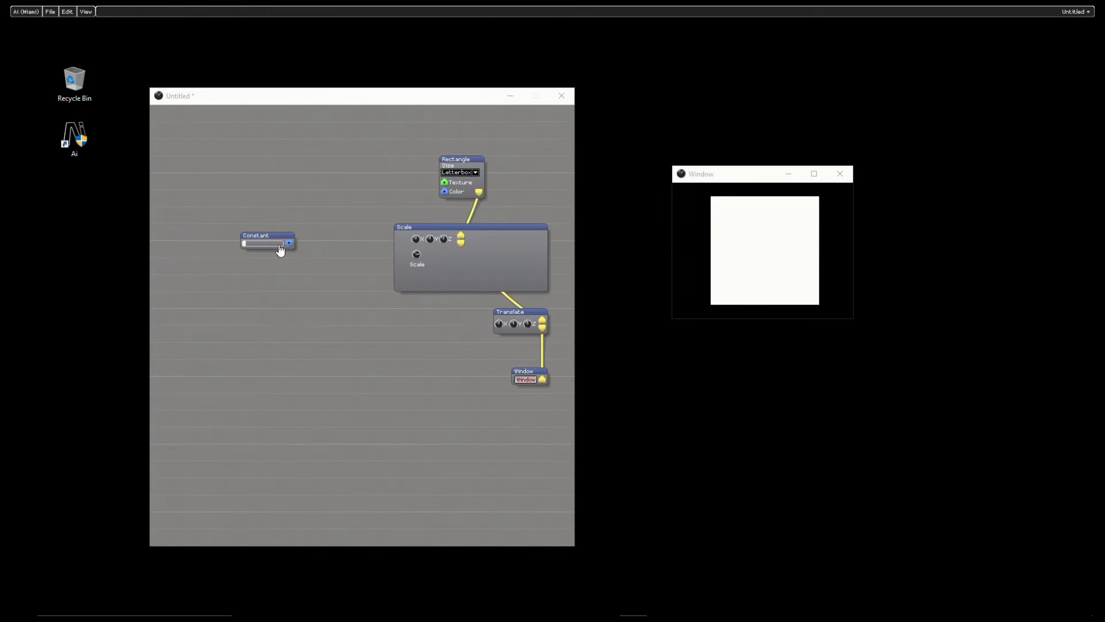
drag(277, 241, 232, 308)
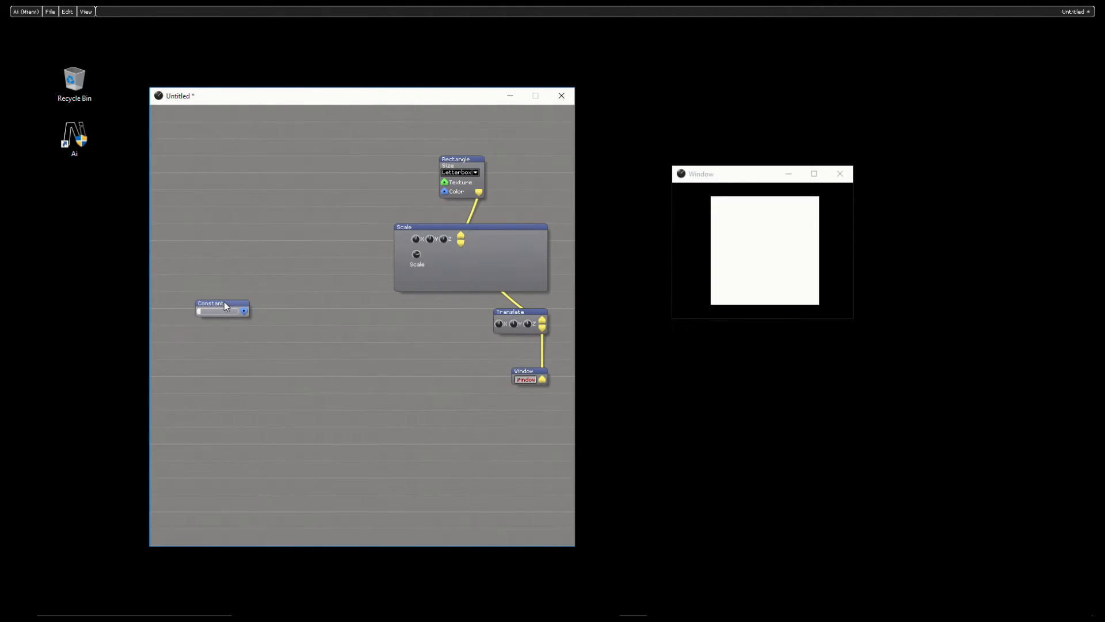
drag(223, 302, 232, 335)
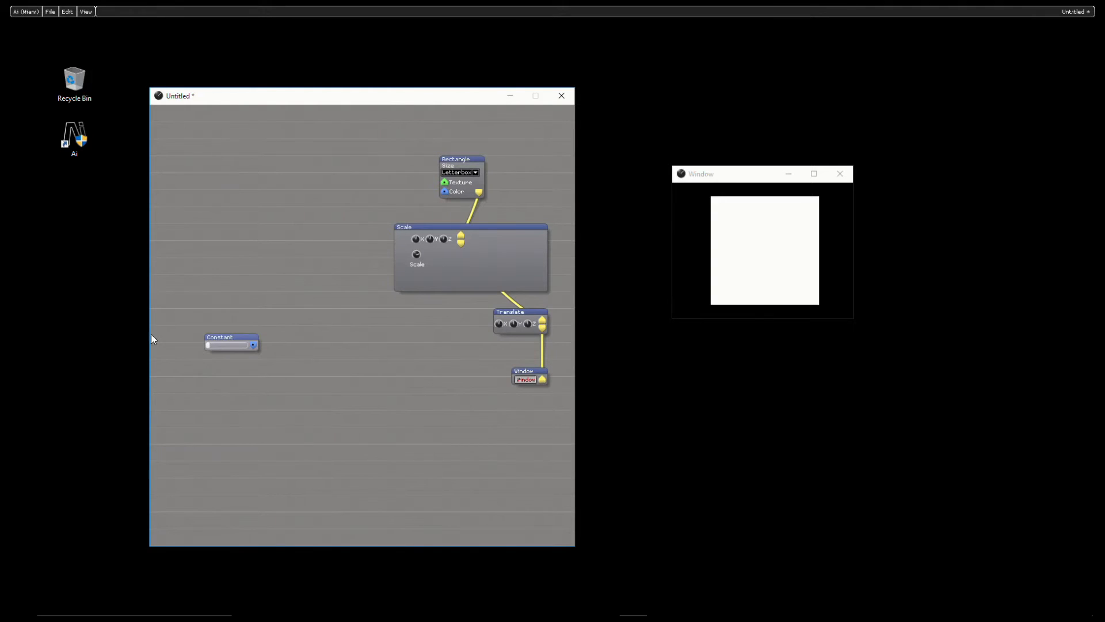
click(209, 351)
Step: Open the Inspector and arrange the patch and output windows so that all three sit side by side
drag(310, 103, 364, 84)
click(92, 12)
click(95, 34)
drag(723, 172, 801, 173)
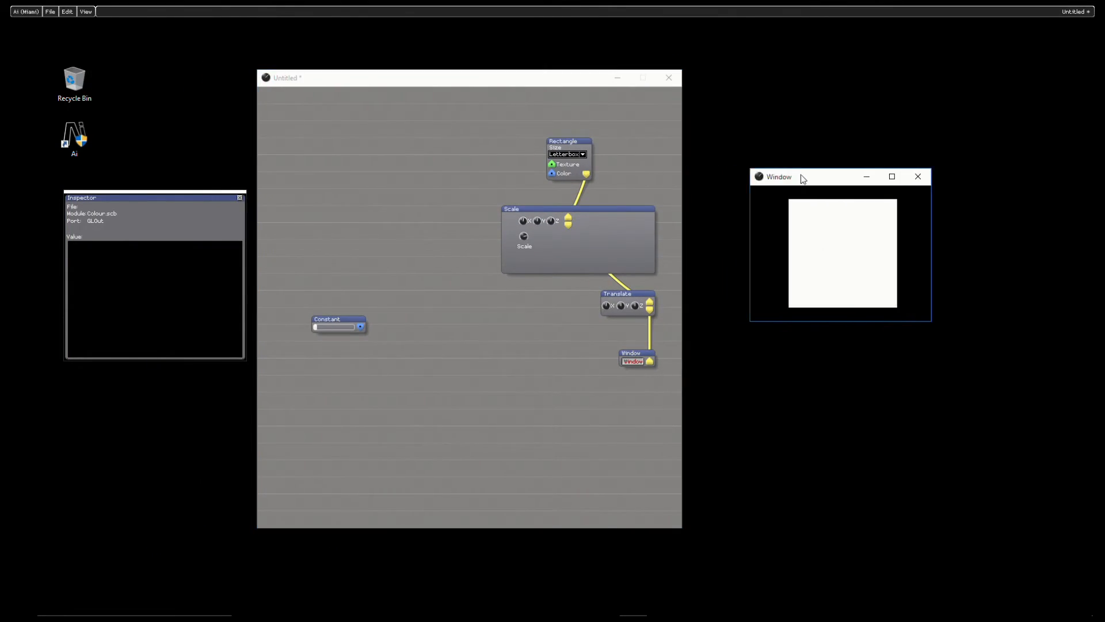
drag(484, 81, 511, 78)
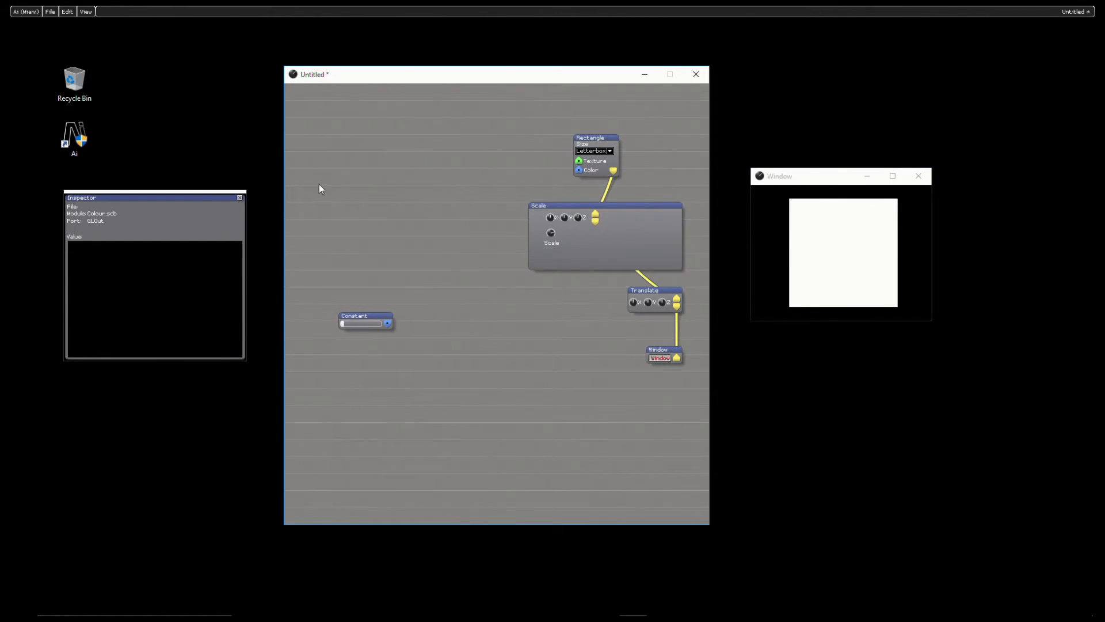
Step: Inspect the Constant module's output port and move its slider to about halfway
click(390, 324)
mouse_move(340, 324)
mouse_down()
mouse_move(392, 326)
mouse_move(344, 324)
mouse_move(387, 323)
mouse_move(352, 324)
mouse_move(381, 326)
mouse_move(361, 329)
mouse_up()
Step: Set the Constant slider's Output Max to 10 in its control properties and move the slider to its maximum
right_click(374, 323)
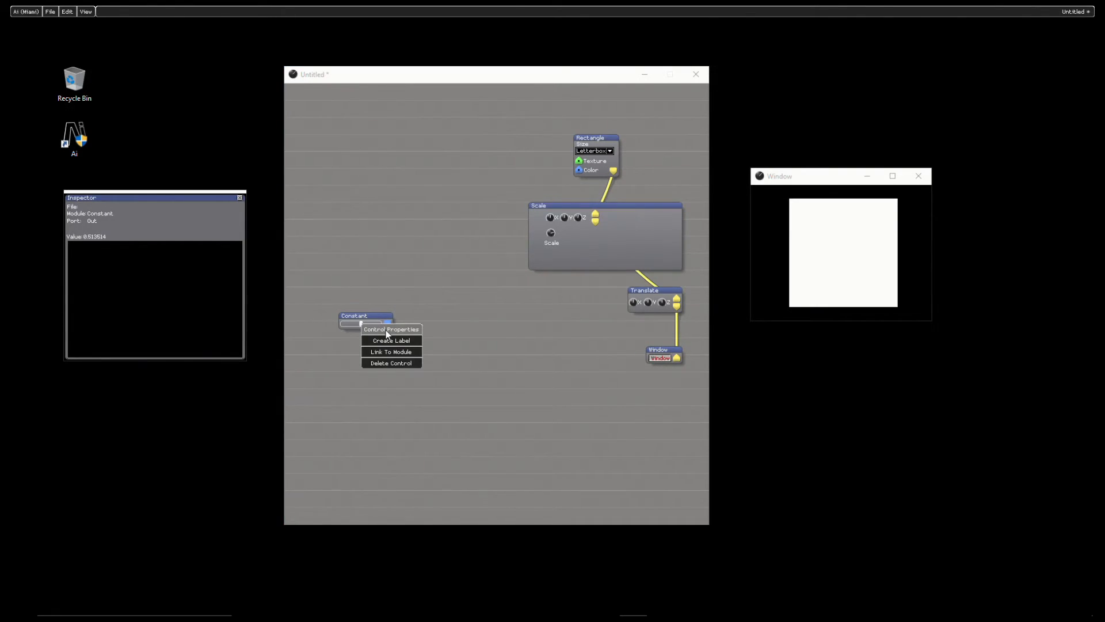
click(387, 331)
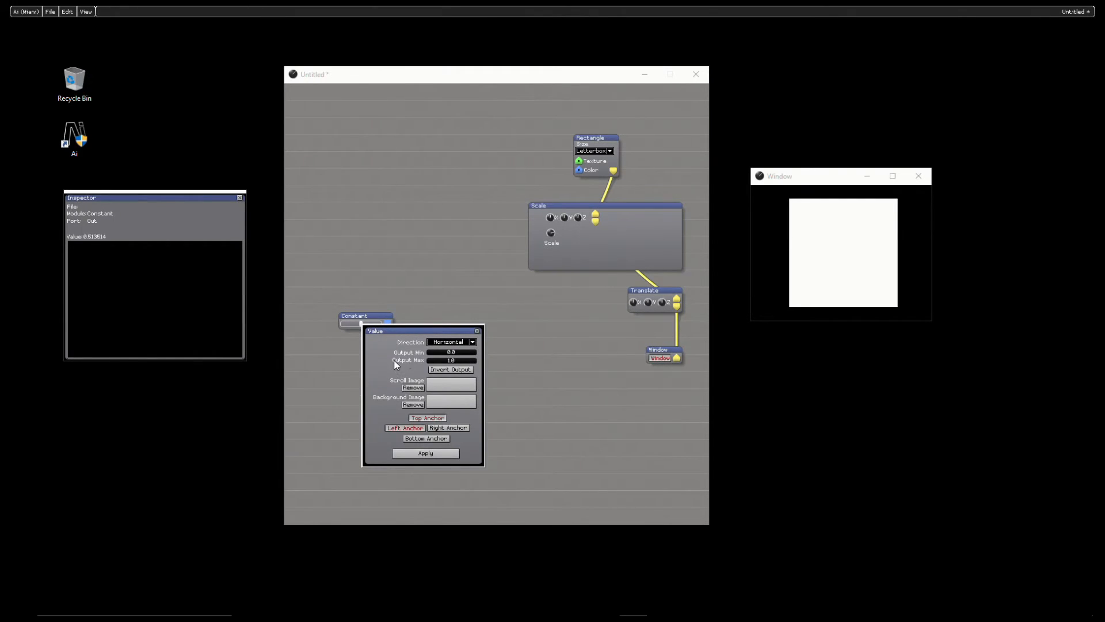
click(461, 361)
key(BackSpace)
key(BackSpace)
key(BackSpace)
text(10)
key(Return)
click(430, 454)
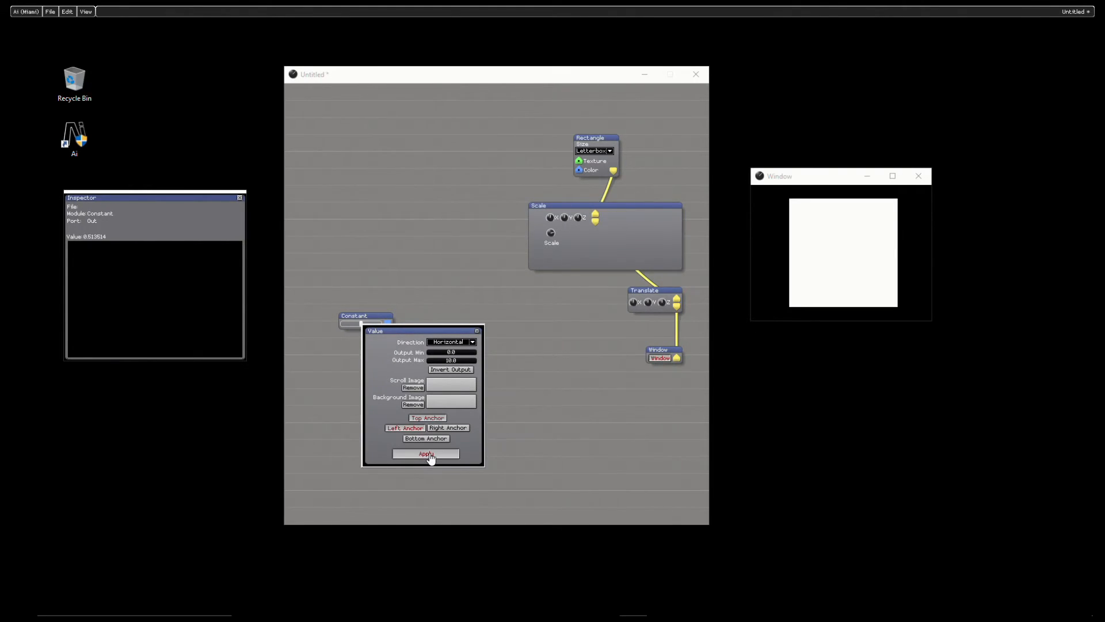
click(477, 331)
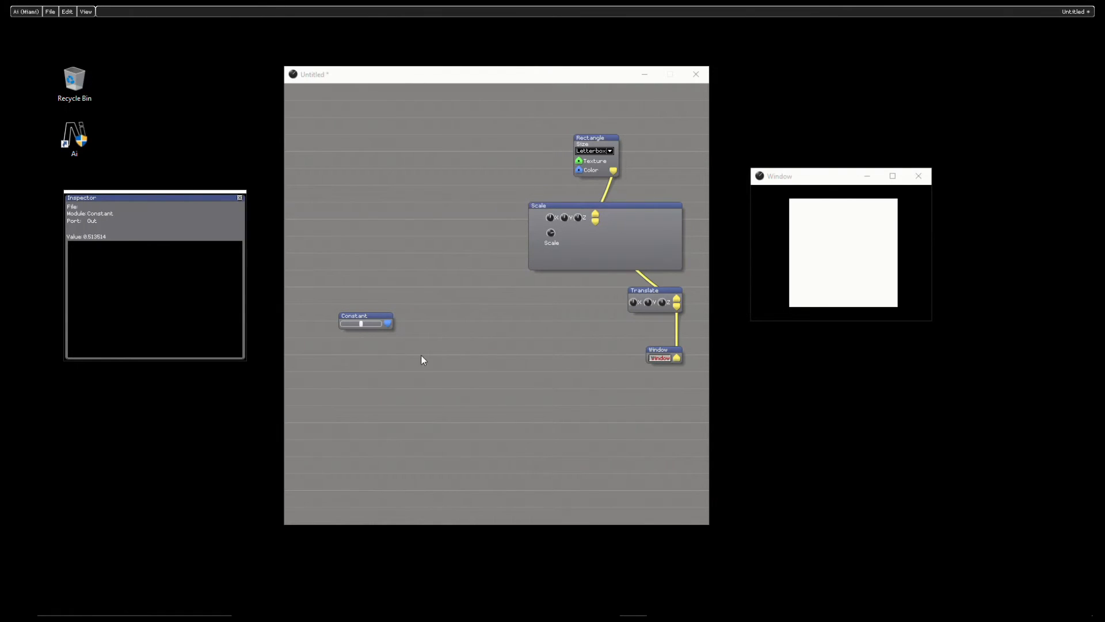
click(359, 324)
drag(359, 324, 405, 329)
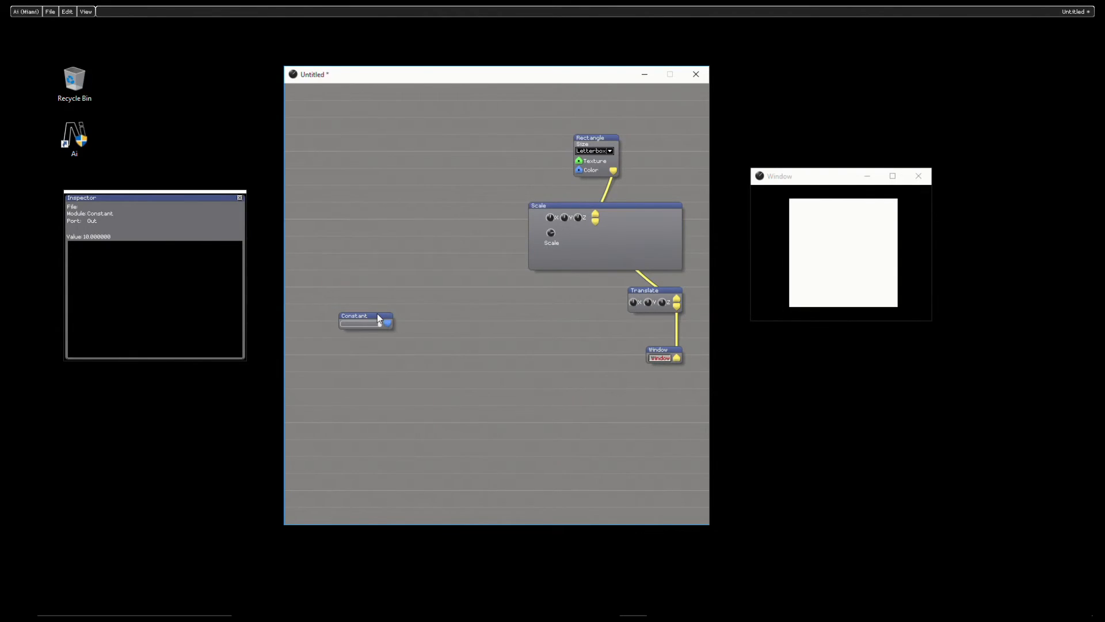
Step: Move the Constant module below the other modules and stretch both it and its slider across most of the patch width
drag(378, 318, 360, 385)
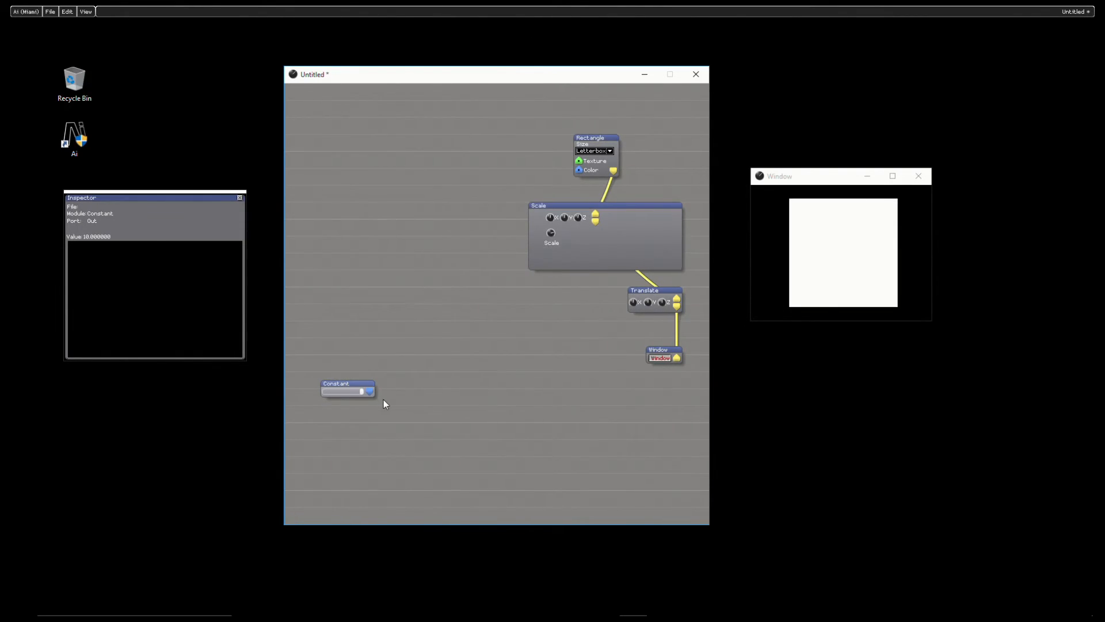
drag(374, 401, 666, 421)
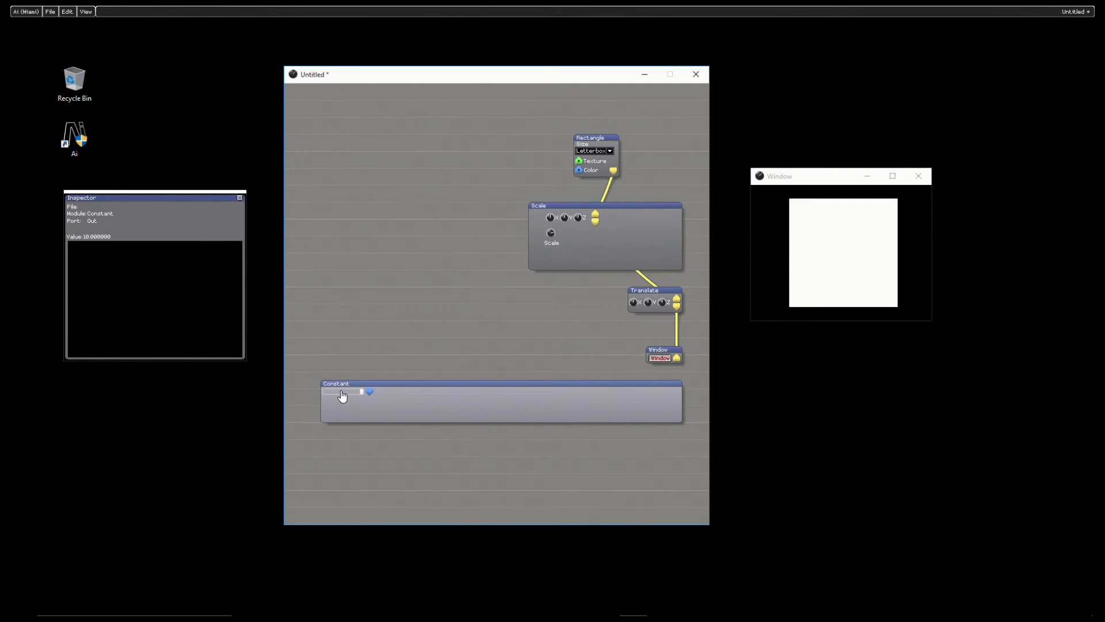
drag(340, 389, 348, 406)
click(371, 406)
drag(371, 405, 658, 422)
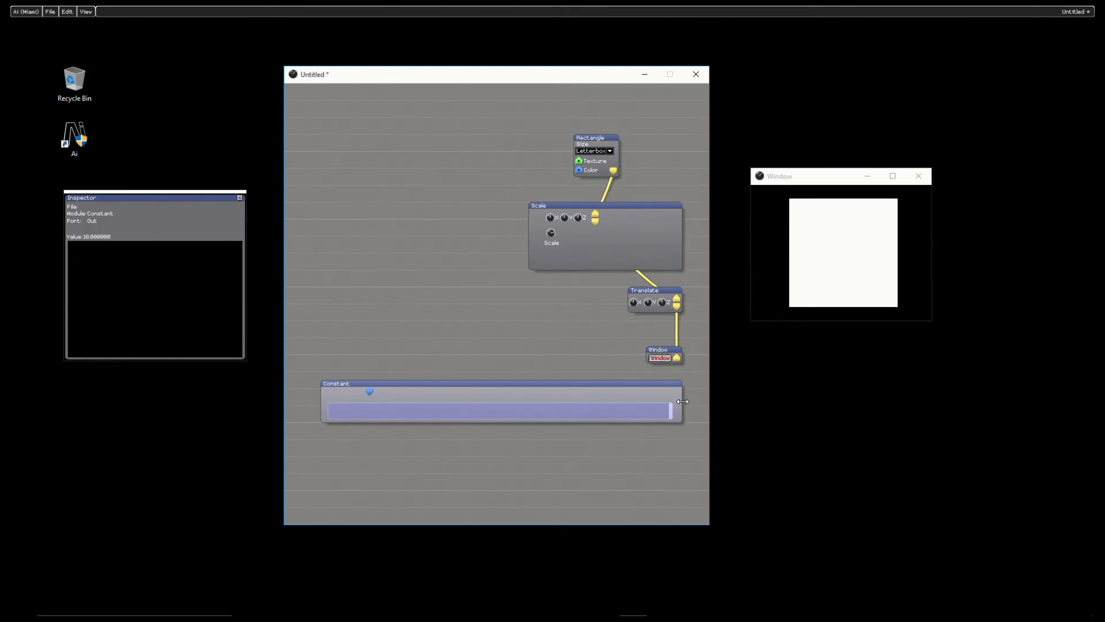
drag(695, 401, 697, 401)
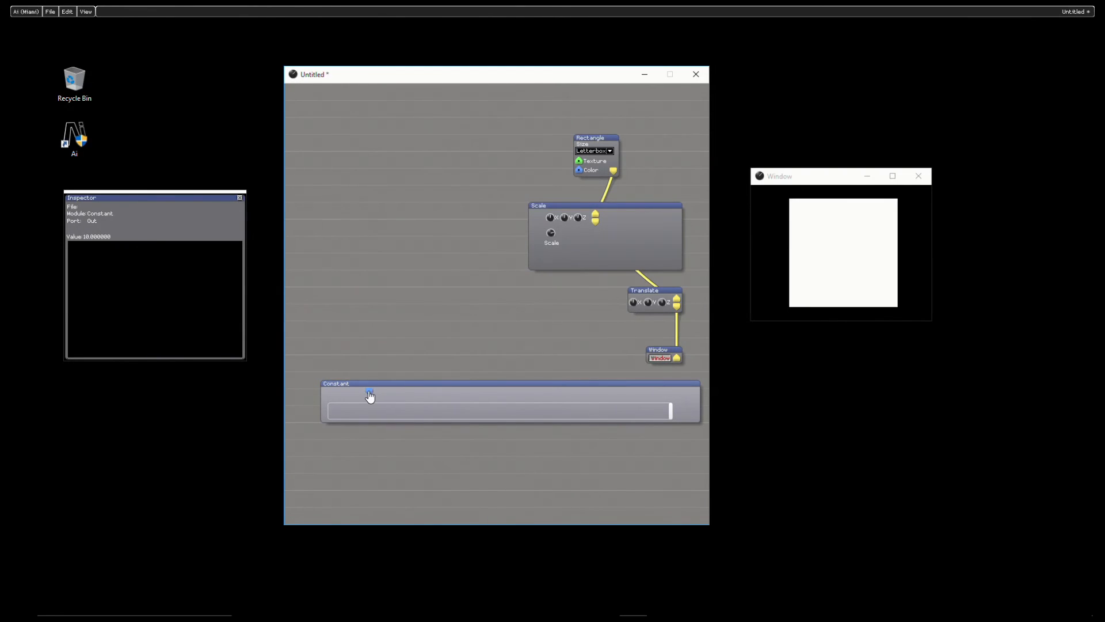
Step: Place the Constant's output port beside the far end of the slider and fit the slider and module height neatly together
drag(370, 393, 685, 413)
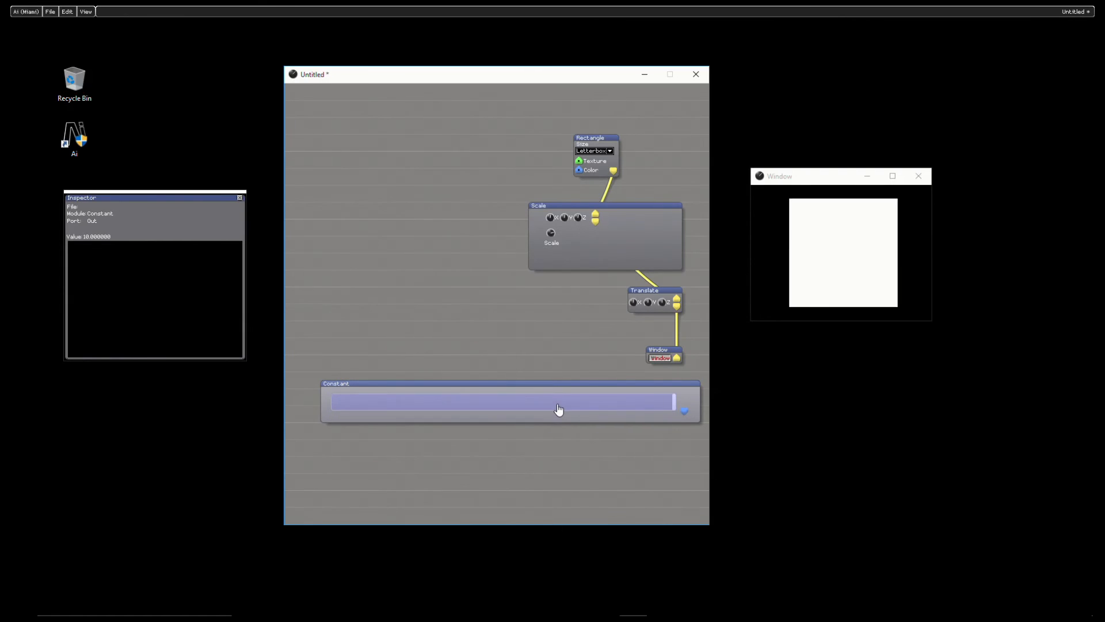
drag(551, 402, 551, 400)
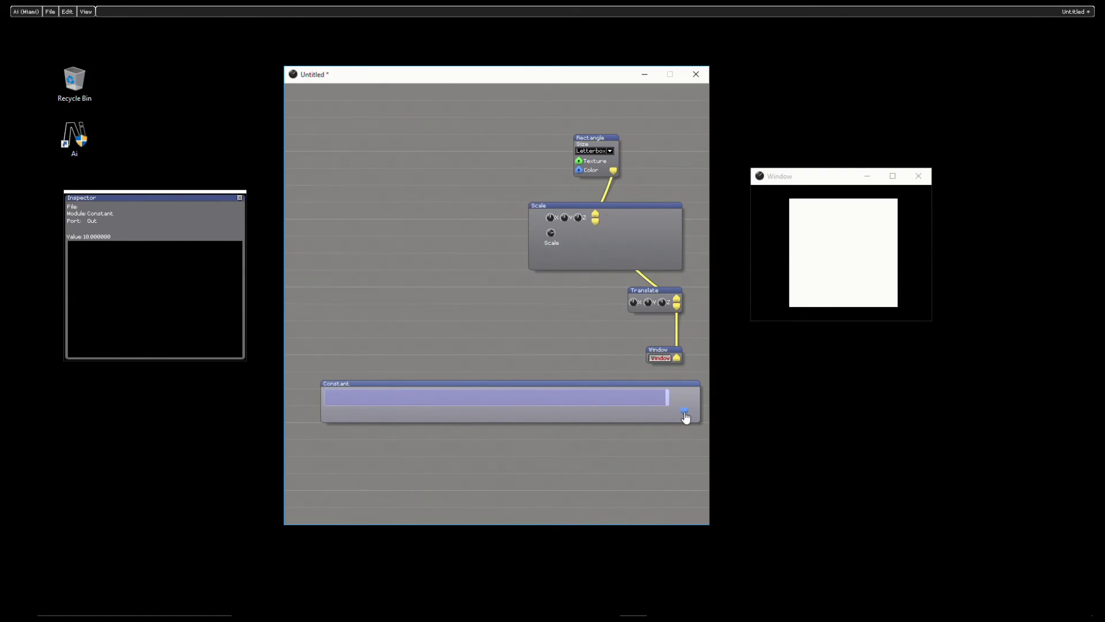
drag(684, 413, 690, 399)
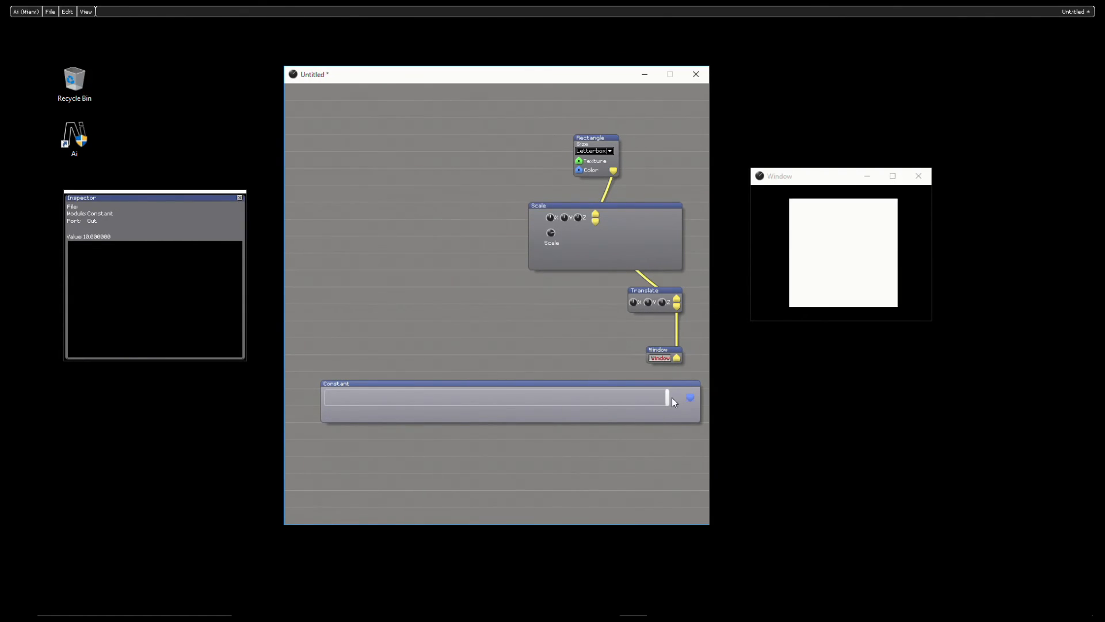
mouse_move(668, 397)
mouse_down()
mouse_move(683, 397)
mouse_move(672, 410)
mouse_up()
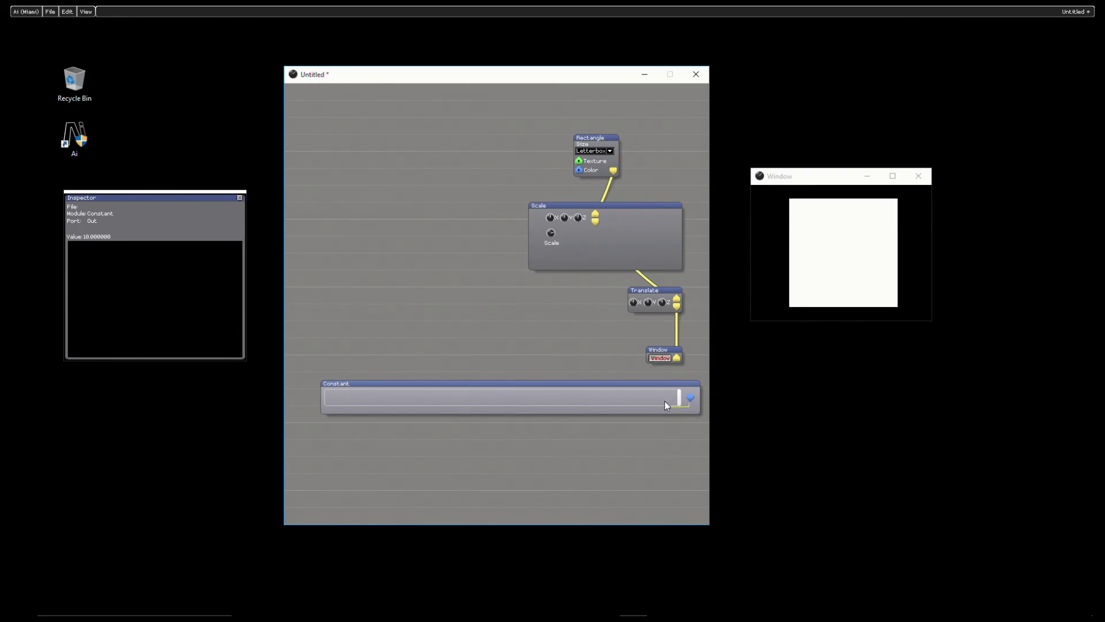
click(663, 398)
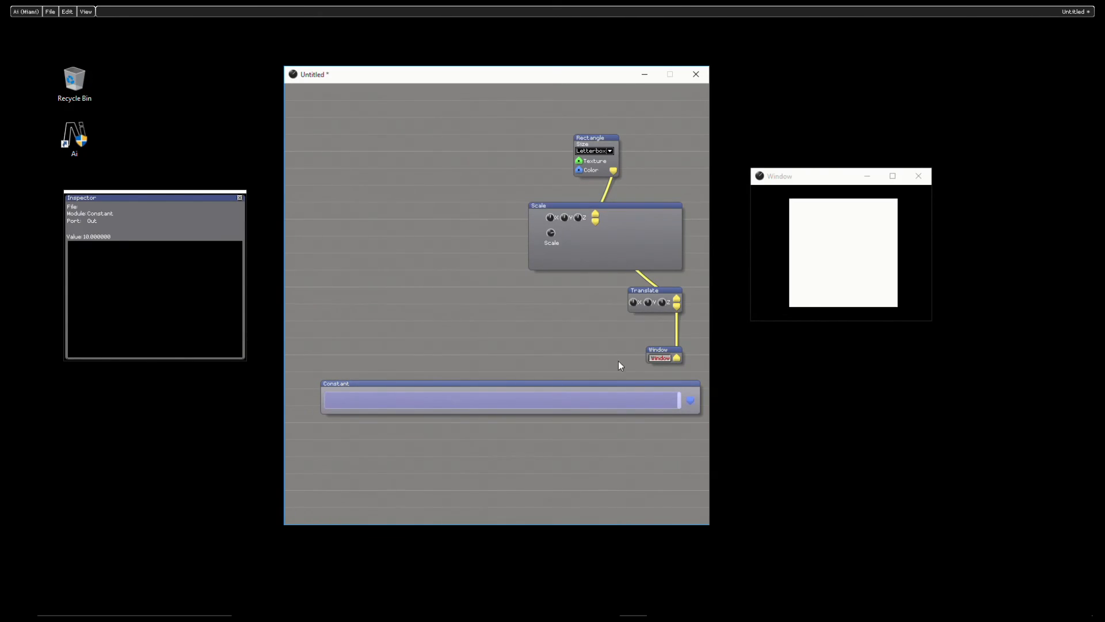
Step: Save the Constant module's layout as an alternate skin named "big fader"
right_click(576, 386)
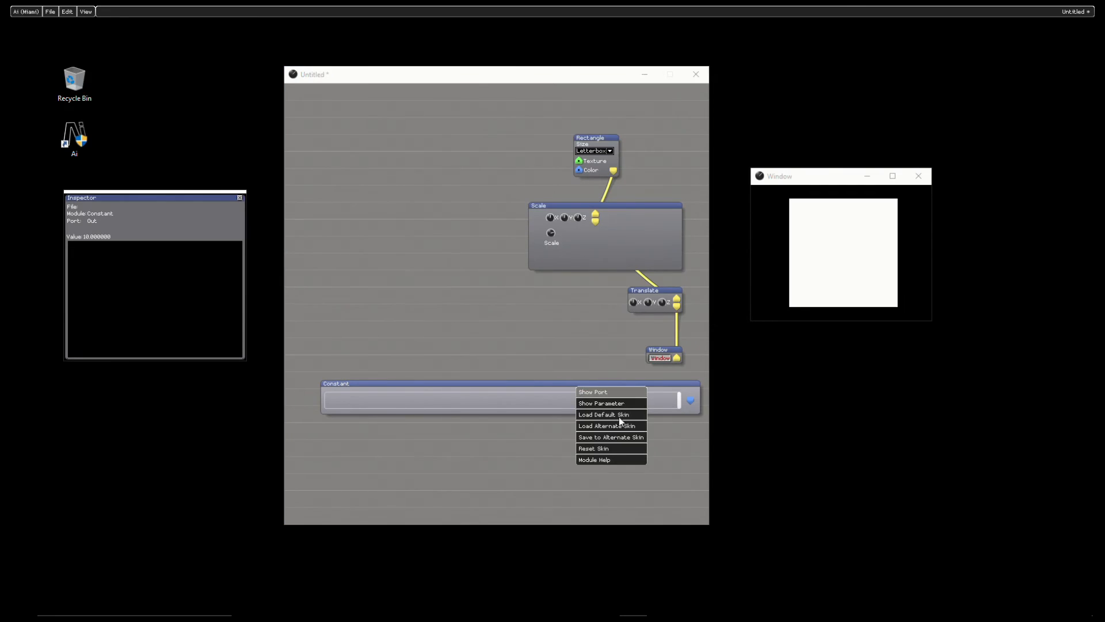
click(637, 439)
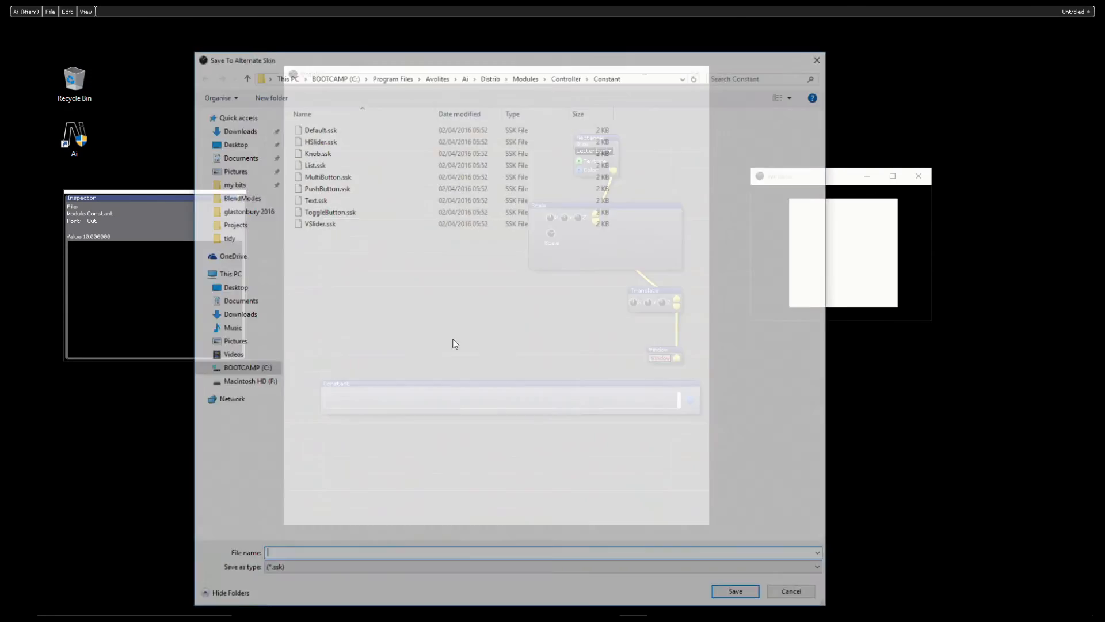
text(big )
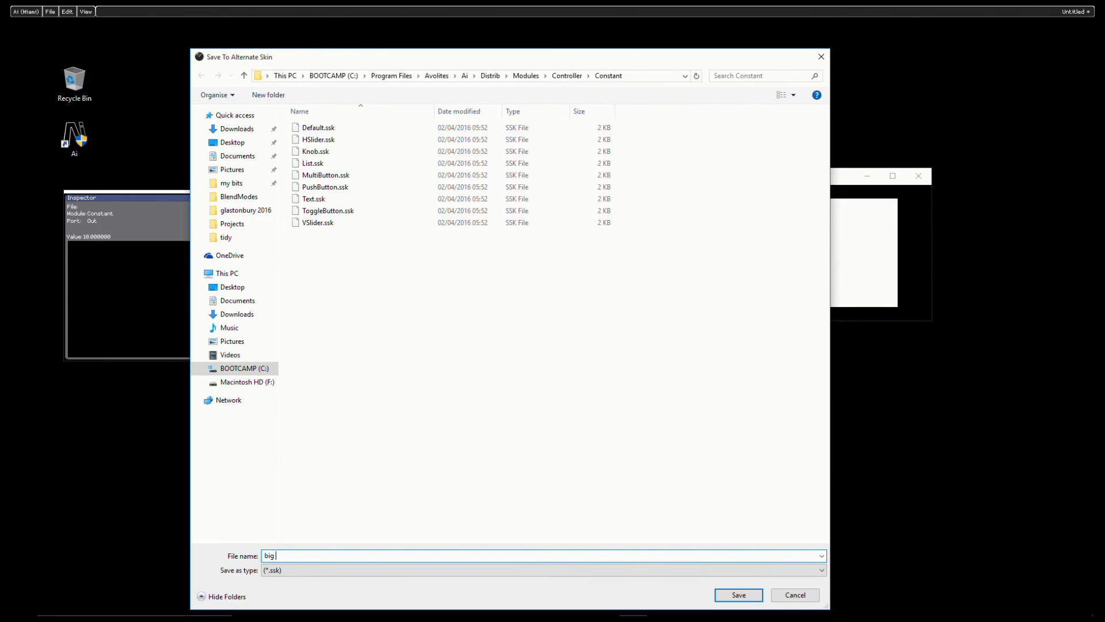
text(fader)
key(Return)
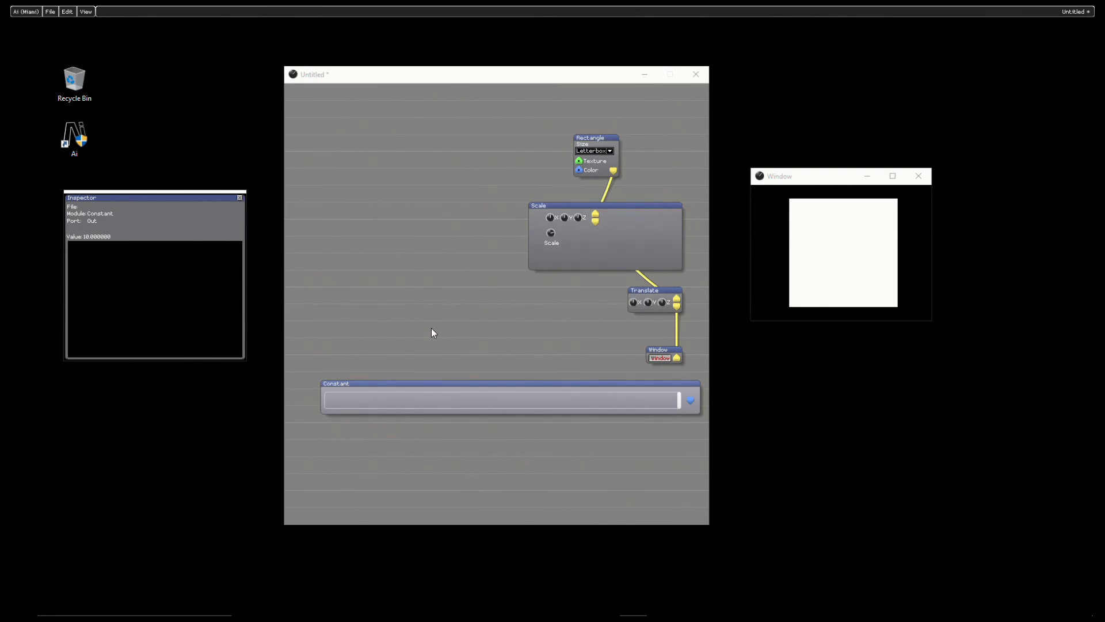
Step: Test the enlarged Constant slider and leave it at about 6.1
click(649, 463)
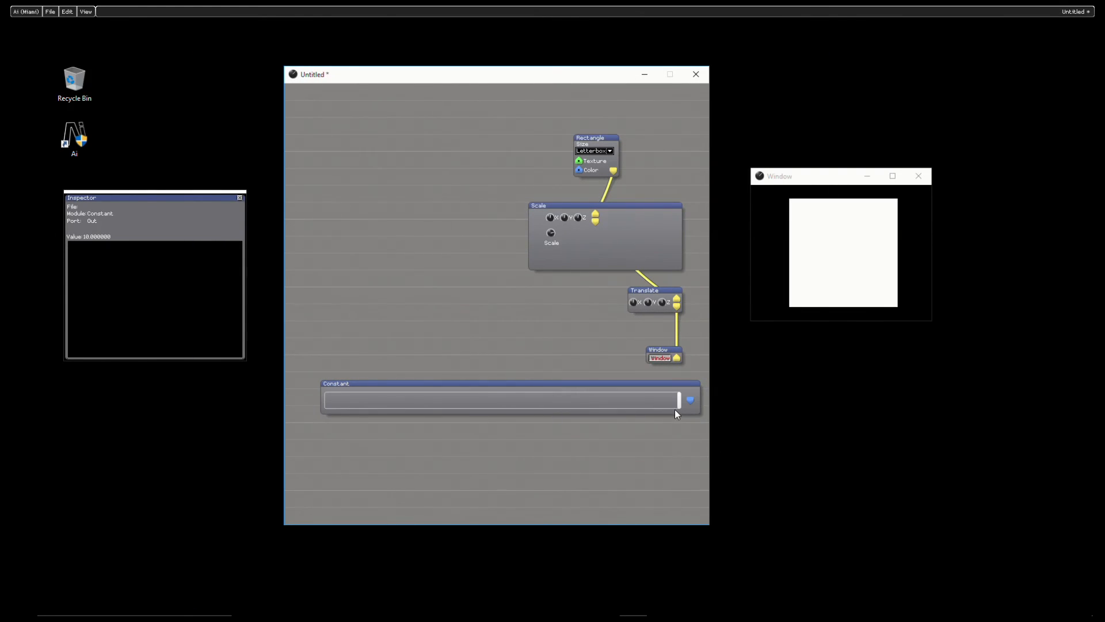
drag(680, 401, 748, 401)
drag(677, 405, 542, 390)
Step: Rearrange the workspace by moving the Inspector higher, the patch window lower and the output window farther from the patch
drag(140, 199, 145, 93)
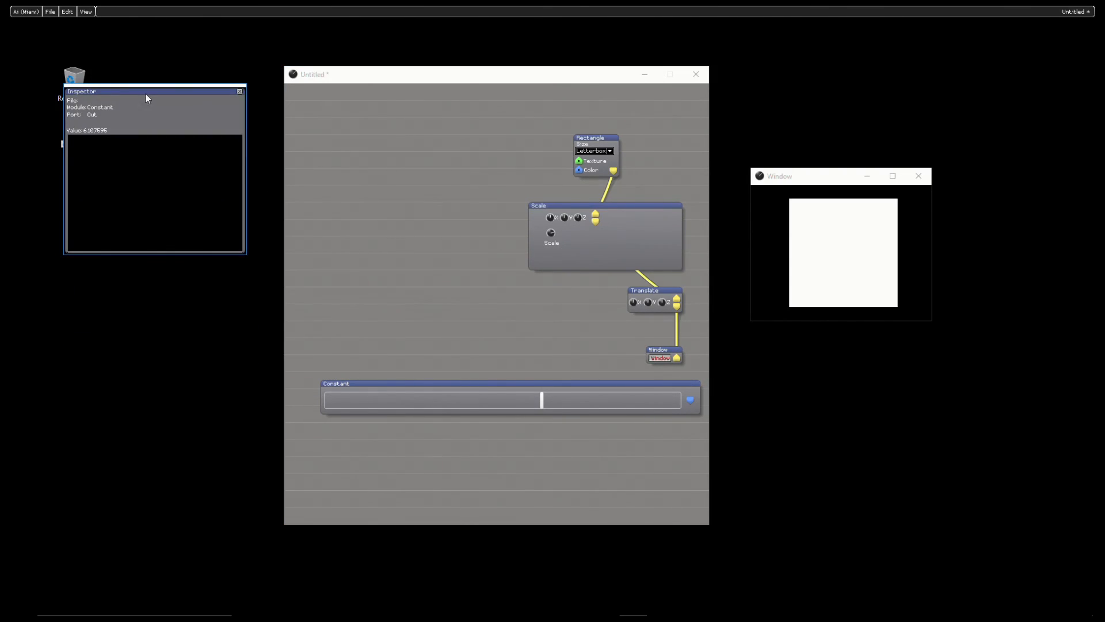
drag(402, 77, 386, 109)
drag(832, 178, 876, 173)
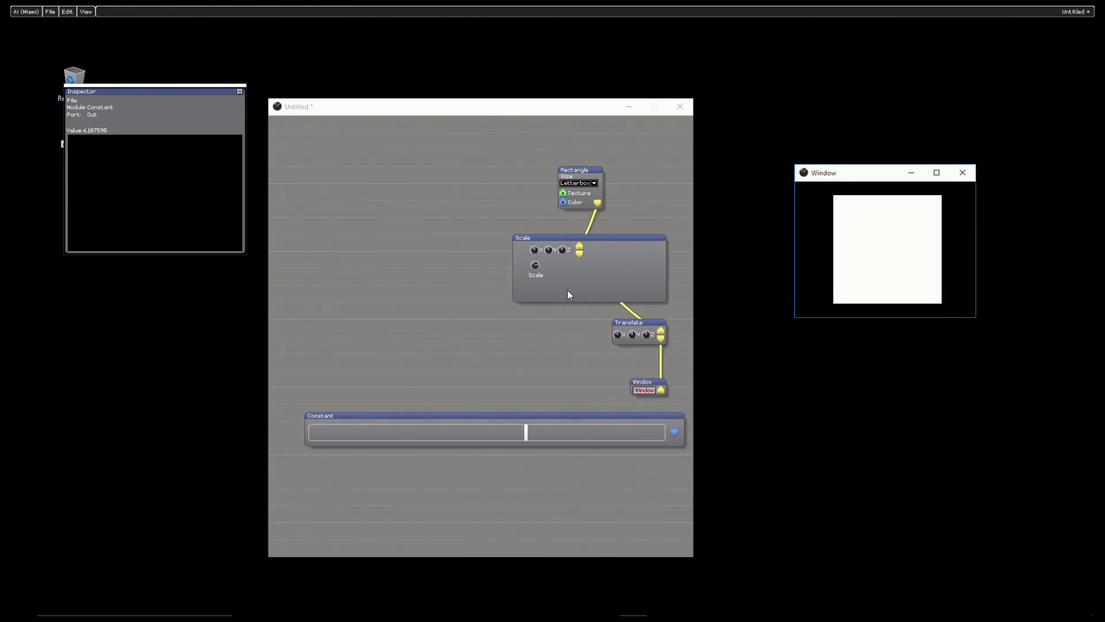